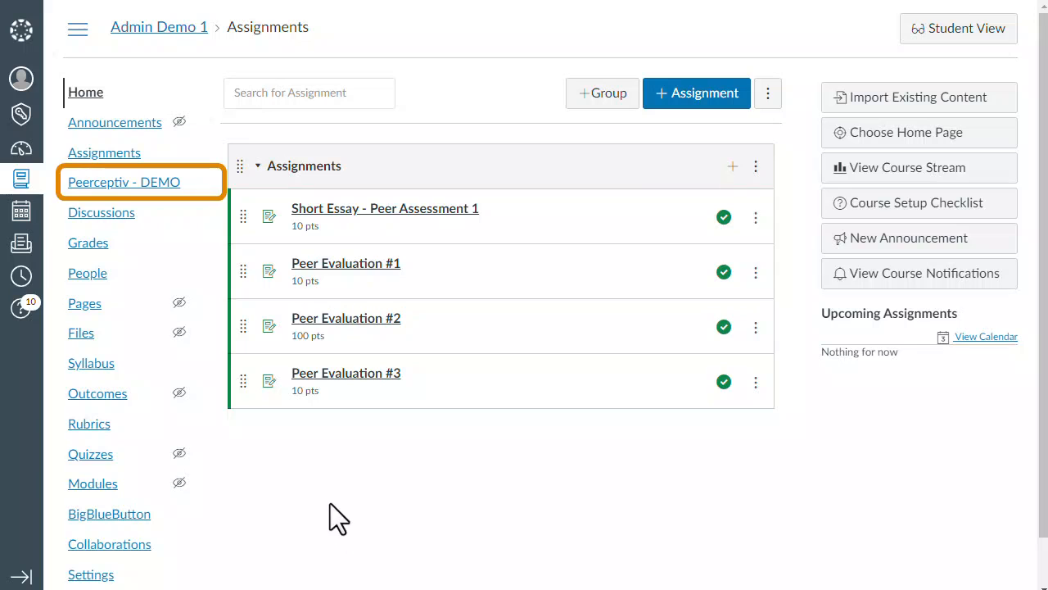
# Step: Open the assignments list of the Canvas Sample Course
pyautogui.click(152, 187)
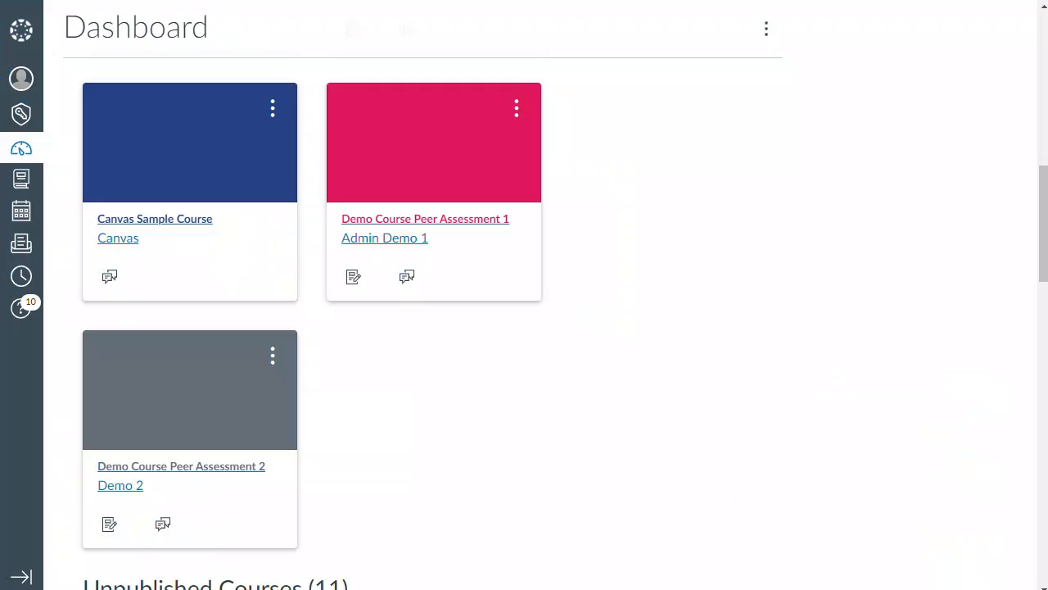
pyautogui.click(163, 227)
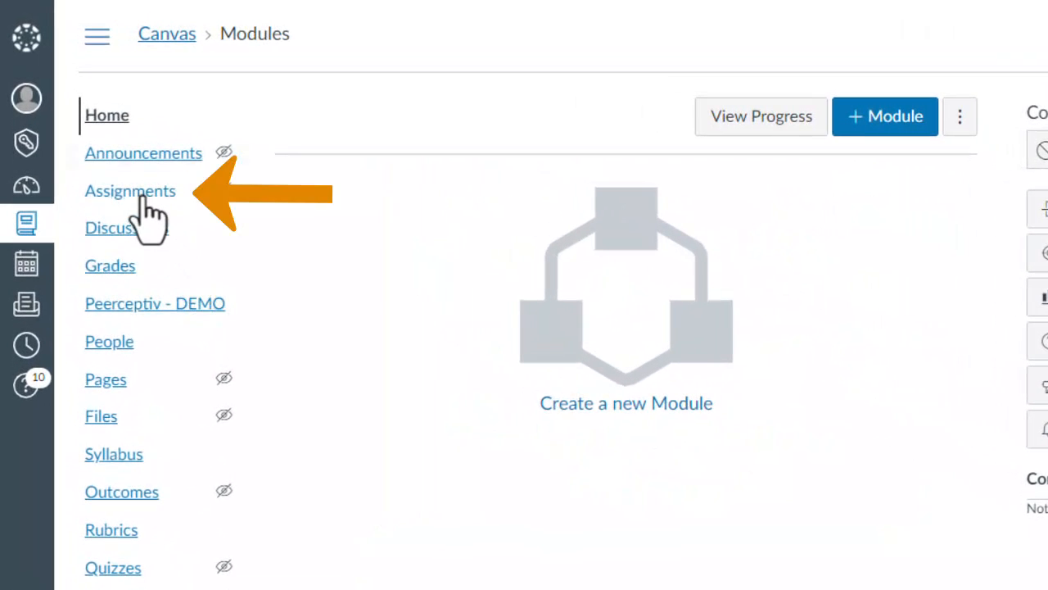
pyautogui.click(141, 197)
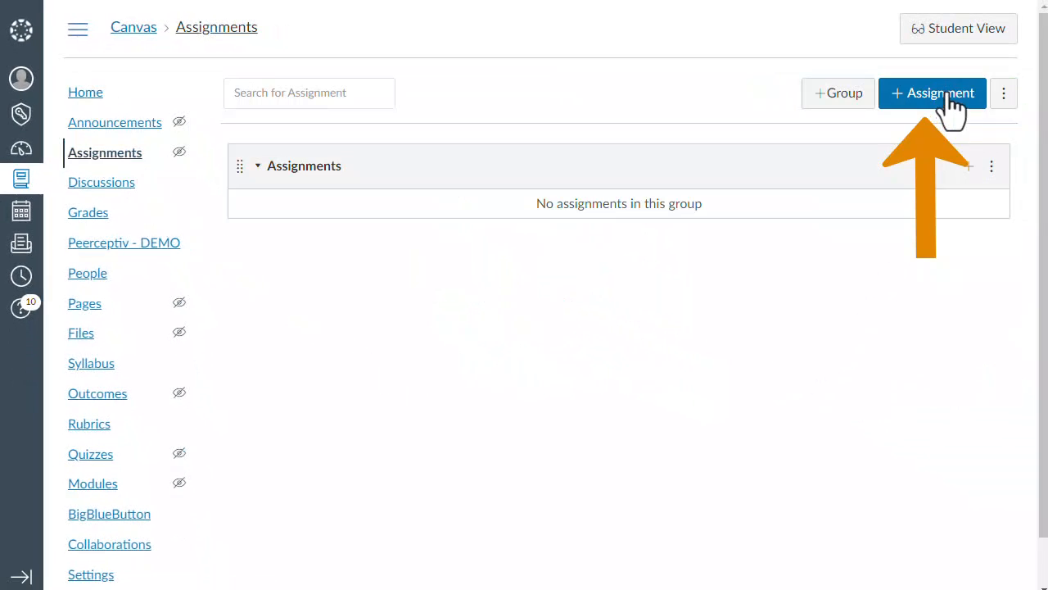
# Step: Create an assignment named "Short Essay - Peer Assessment 1" with the description "Submit your essay into Peerceptiv, review your peers' work, and provide feedback."
pyautogui.click(901, 97)
pyautogui.write('feed')
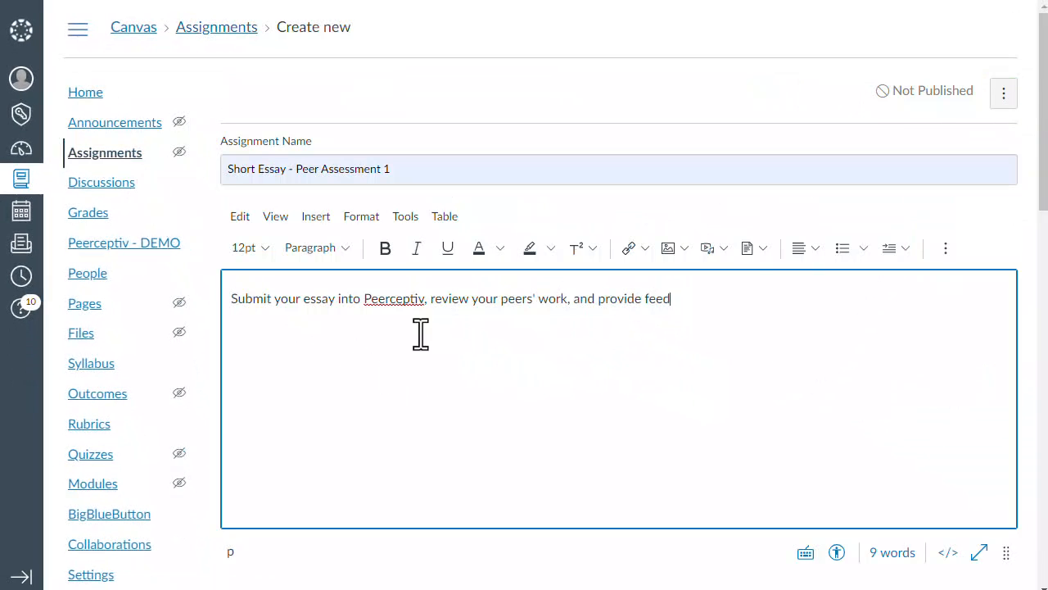
pyautogui.write('back.')
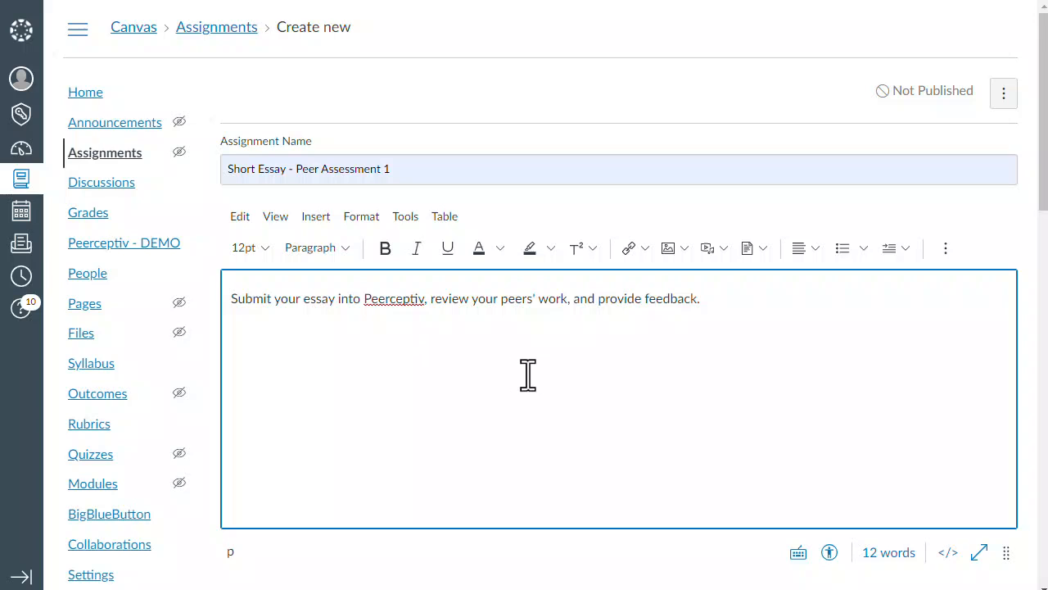
# Step: Set the assignment's points to 50
pyautogui.scroll(-3, 527, 375)
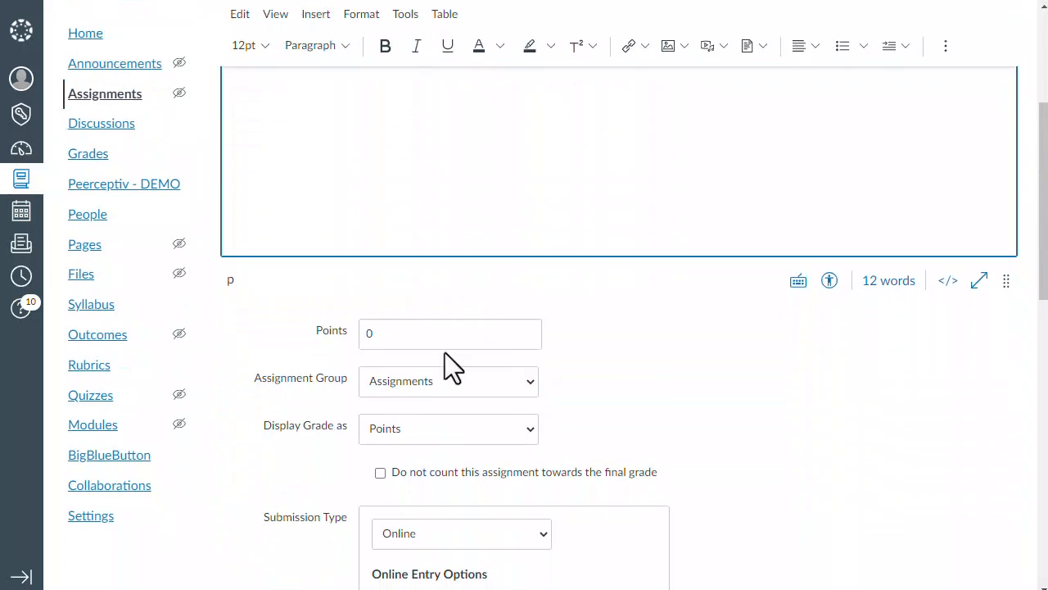
pyautogui.click(368, 334)
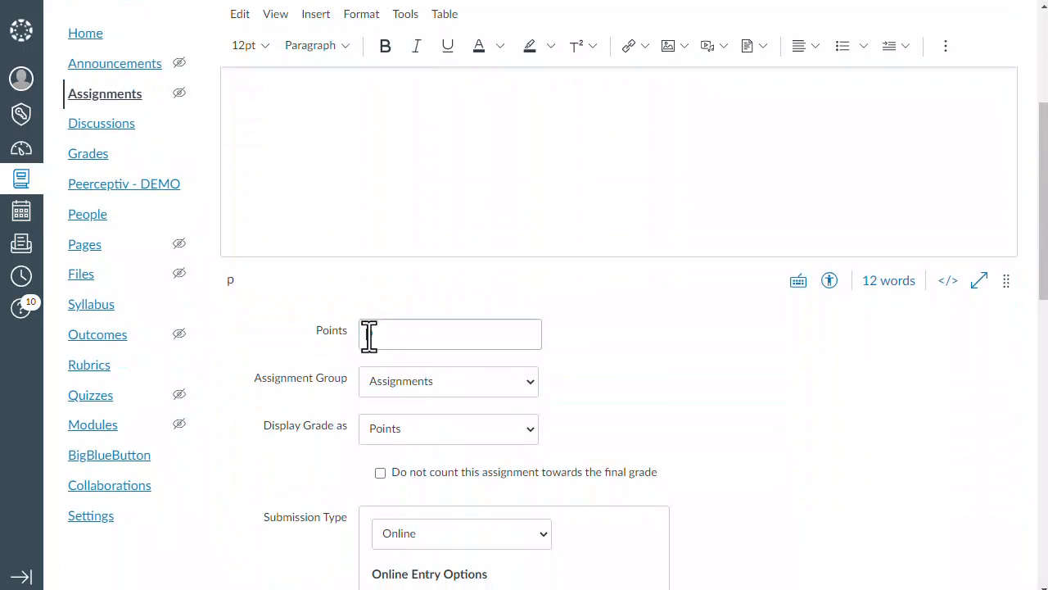
pyautogui.write('50')
pyautogui.scroll(-2, 616, 379)
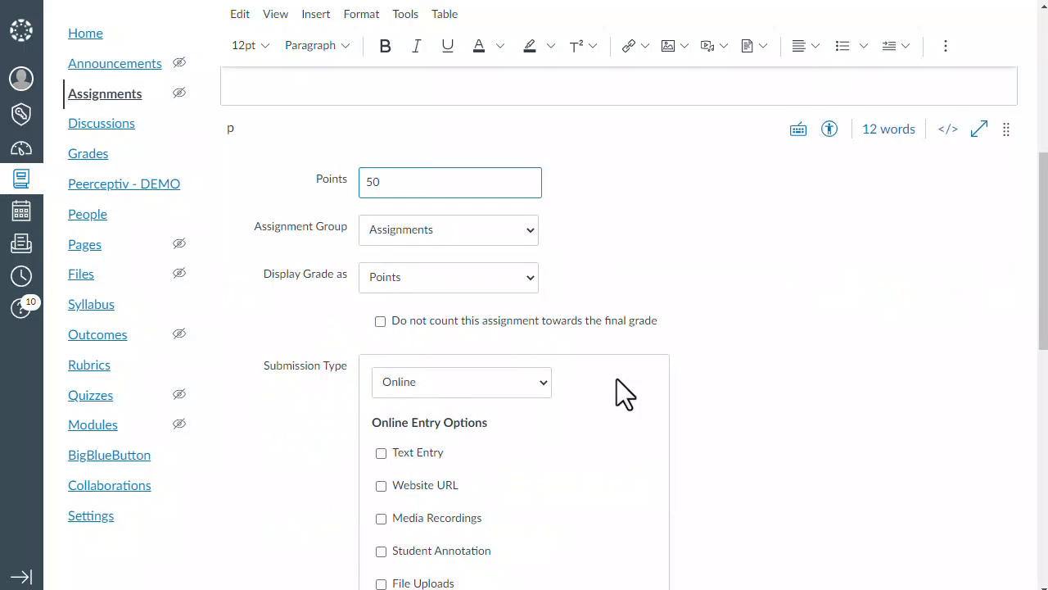
pyautogui.scroll(-2, 617, 379)
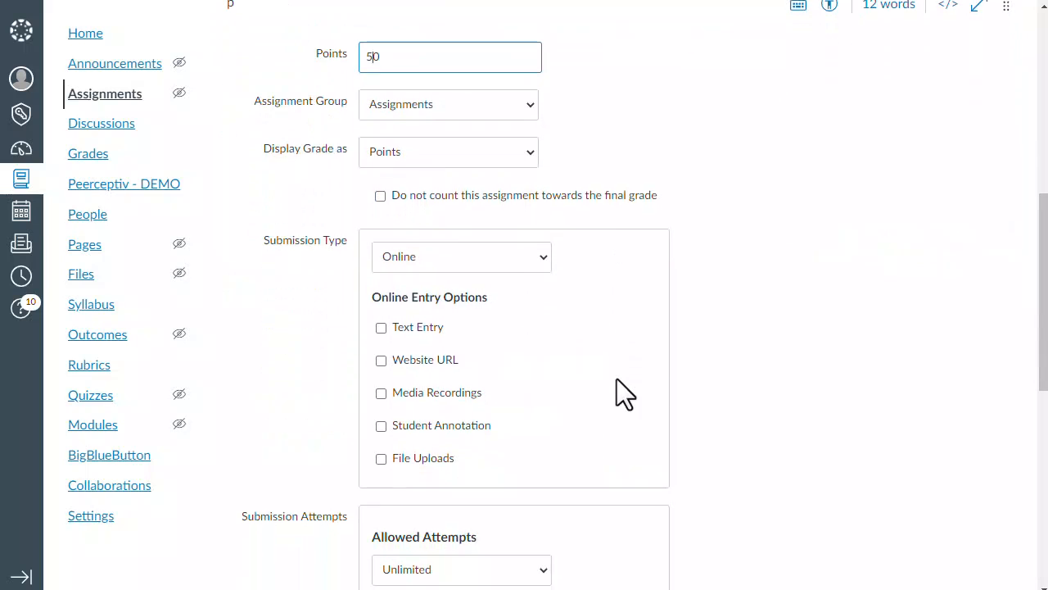
pyautogui.click(543, 256)
pyautogui.click(461, 325)
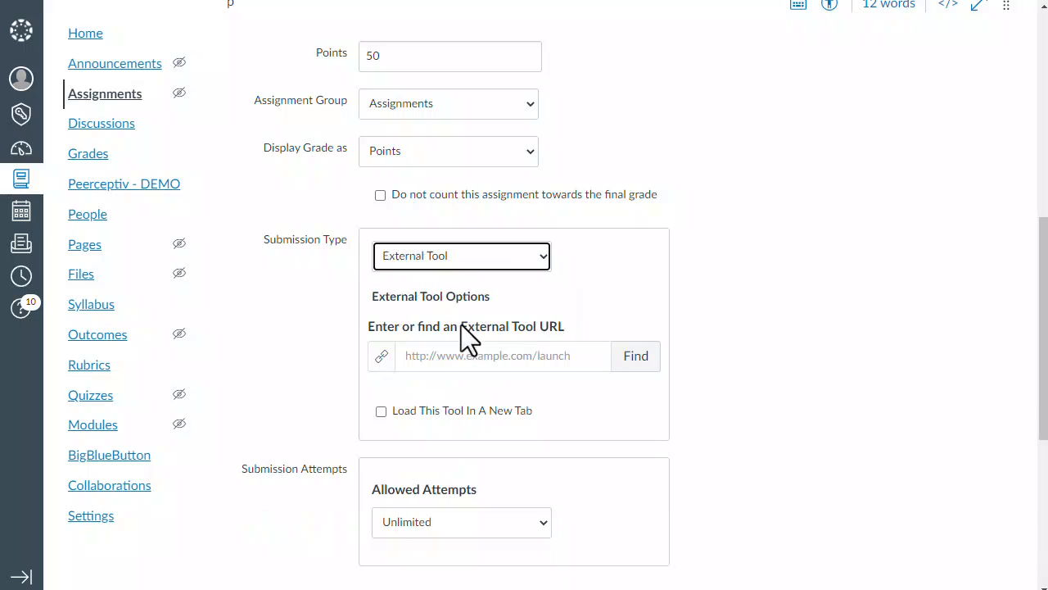
pyautogui.click(635, 355)
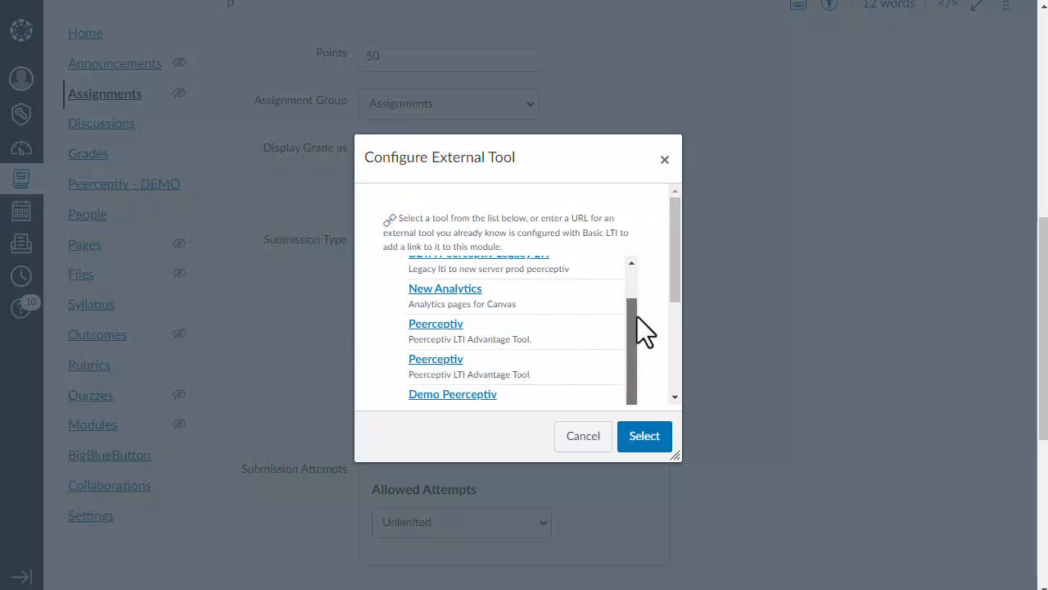
pyautogui.moveTo(637, 316); pyautogui.dragTo(638, 331)
pyautogui.click(635, 434)
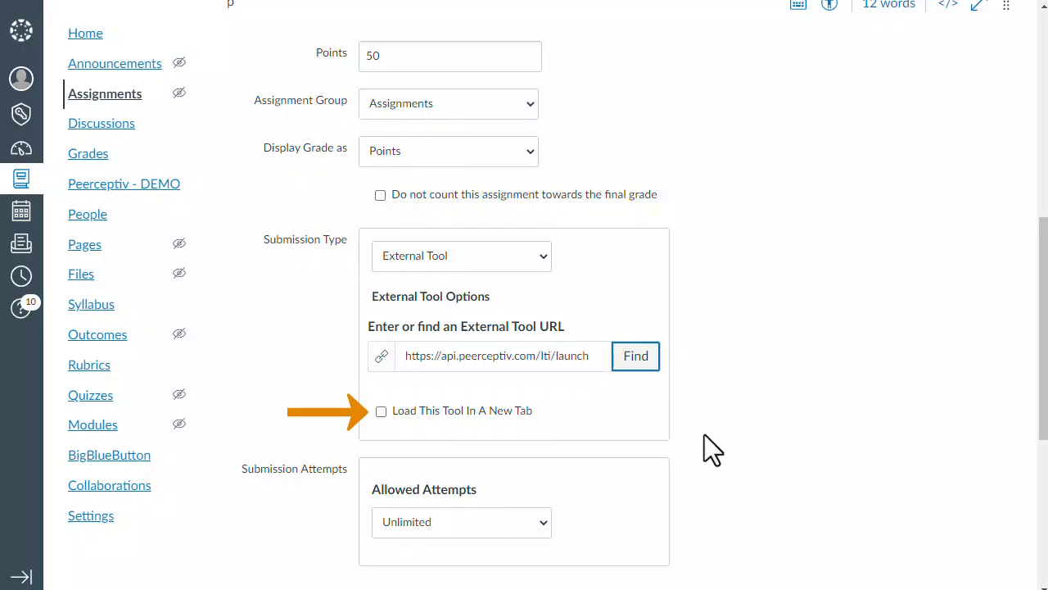
pyautogui.click(381, 411)
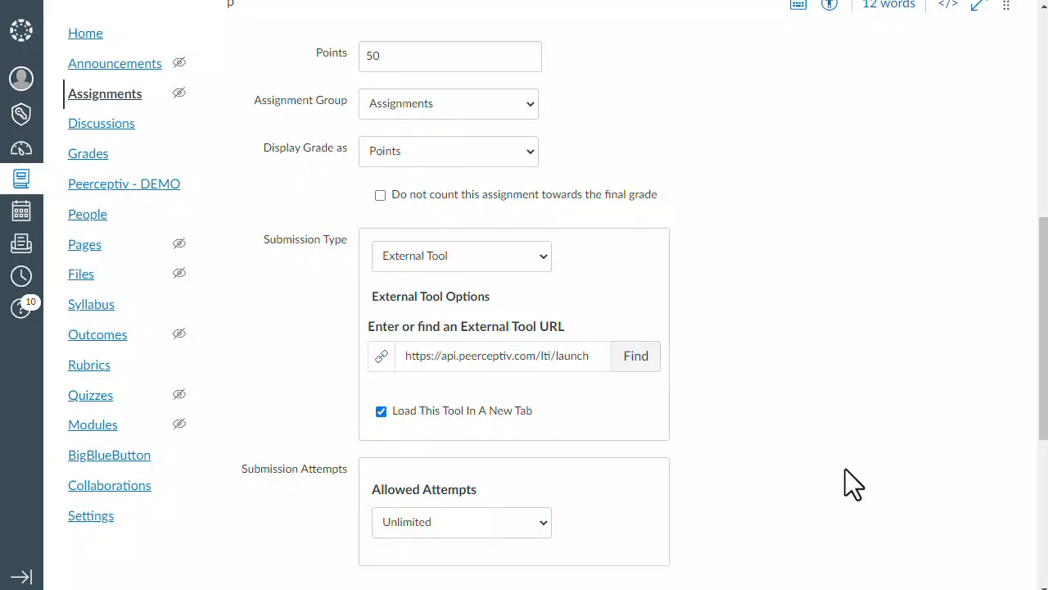
# Step: Set the assignment's due date to May 12, 2023, 11:59 PM and save the assignment without publishing it
pyautogui.scroll(-4, 844, 469)
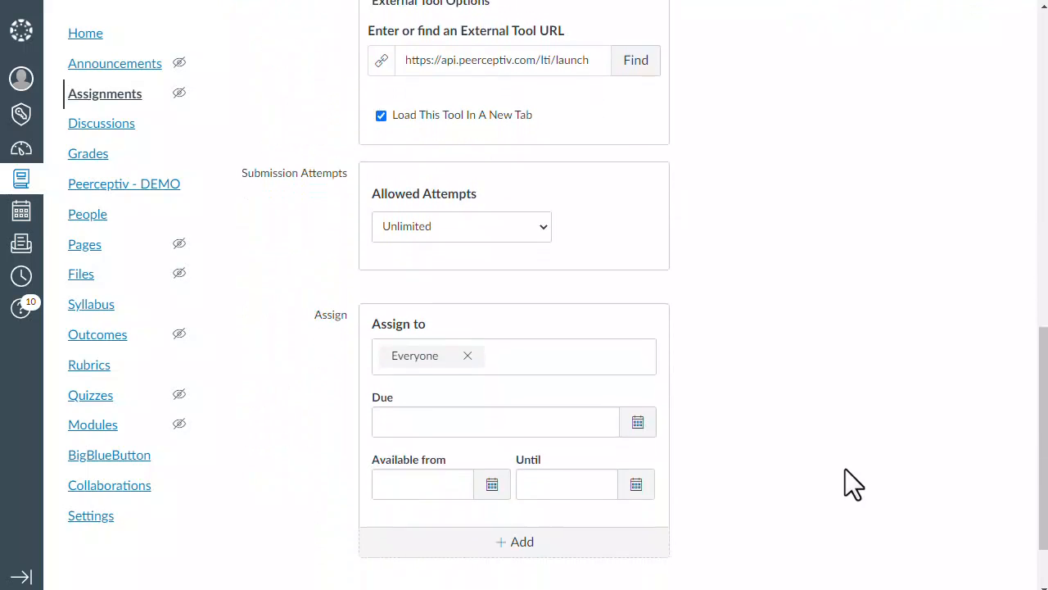
pyautogui.scroll(-1, 845, 469)
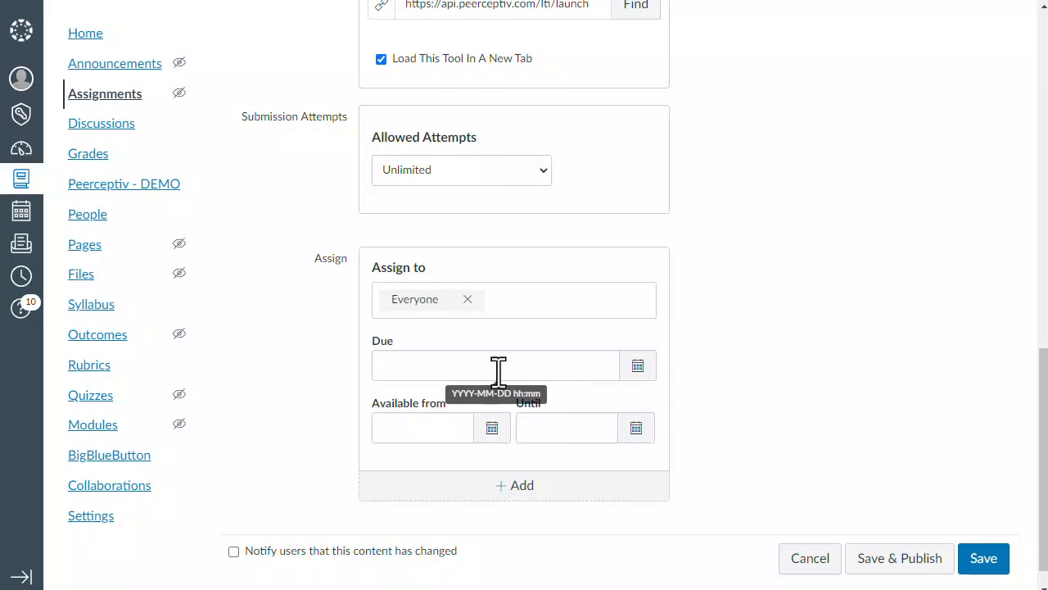
pyautogui.click(641, 366)
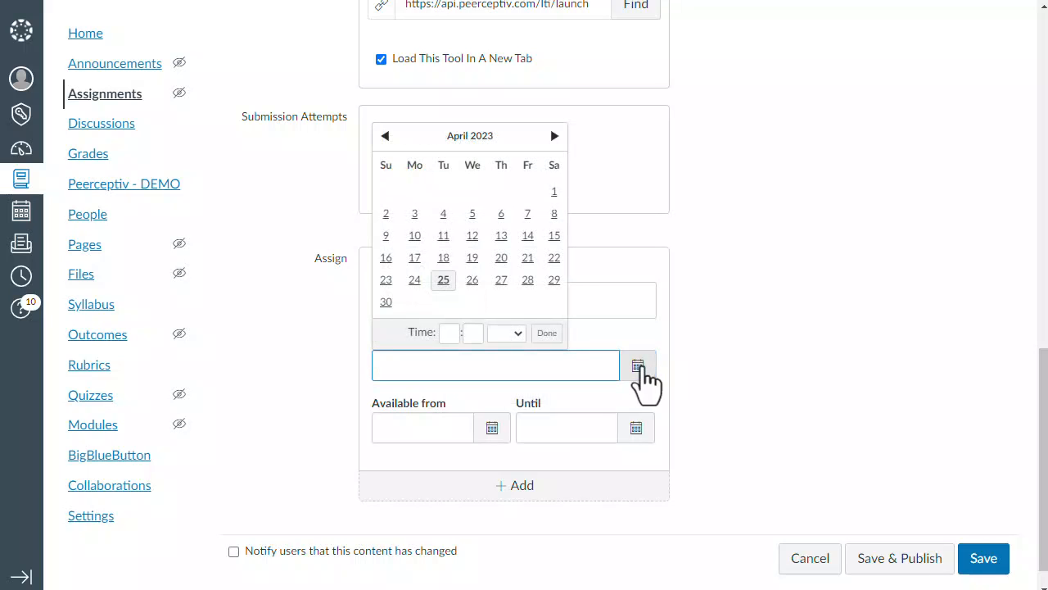
pyautogui.click(552, 137)
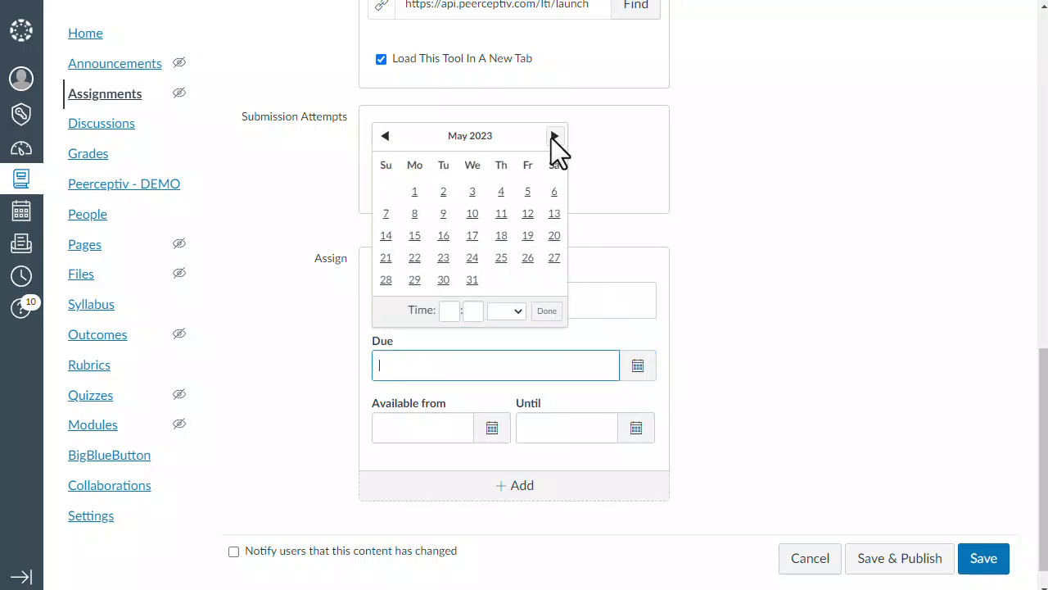
pyautogui.click(527, 218)
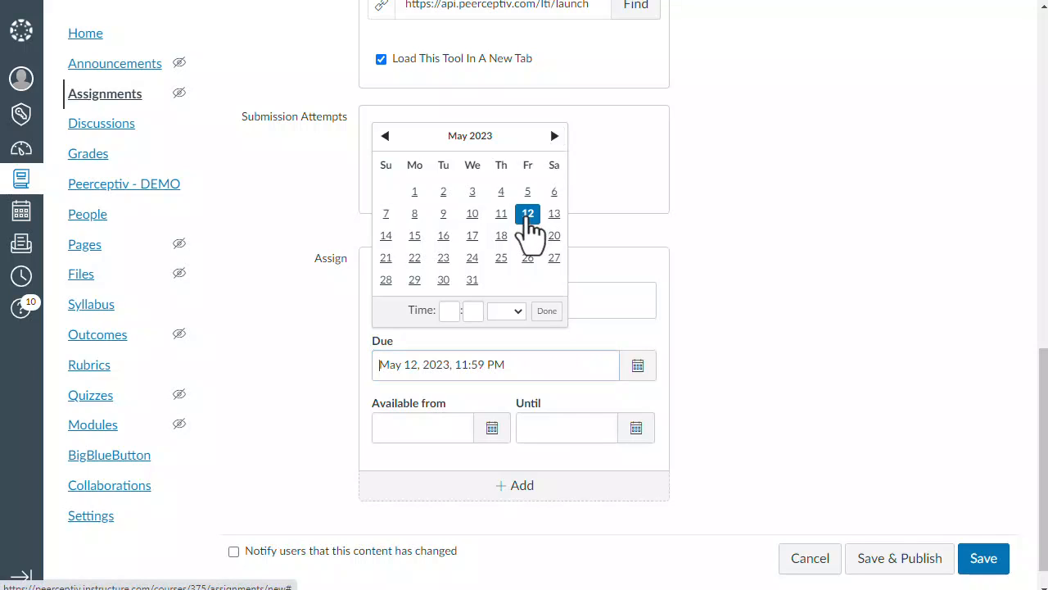
pyautogui.click(746, 396)
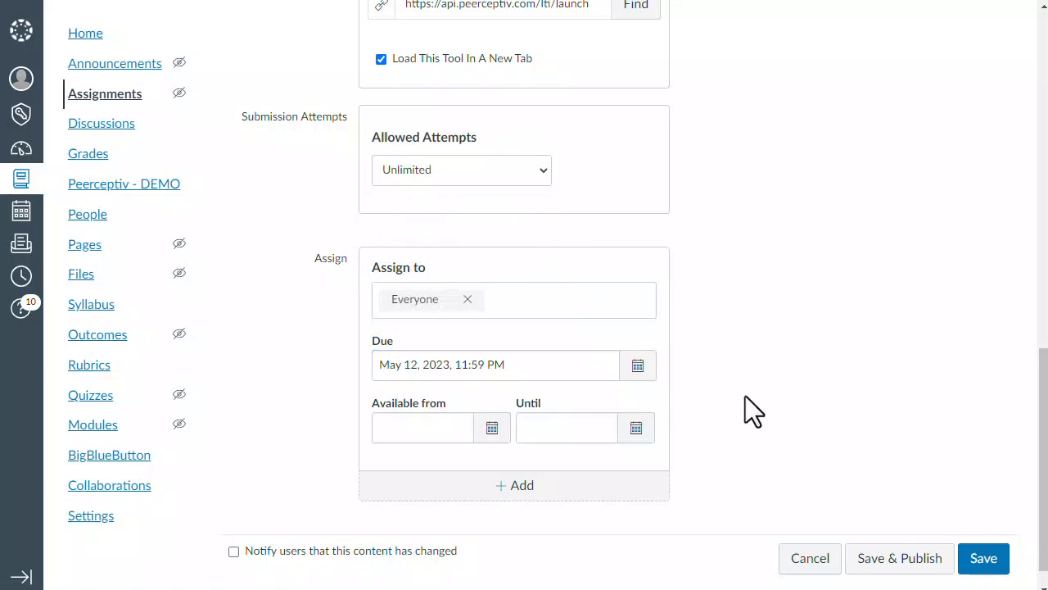
pyautogui.click(981, 565)
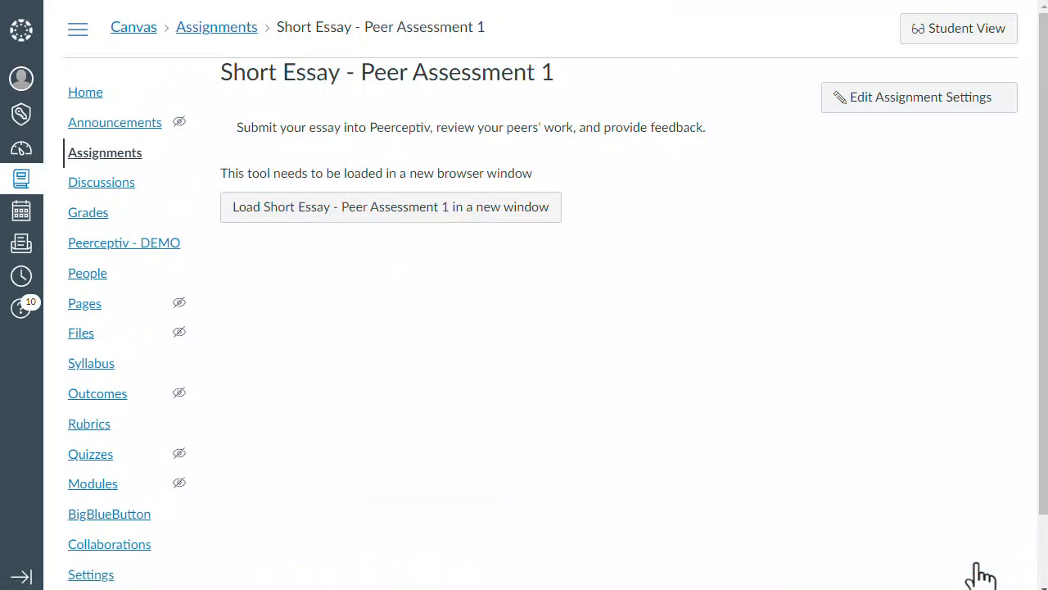
# Step: Launch the assignment in Peerceptiv and start a new course named "Canvas Sample Course" with the discipline Psychology
pyautogui.click(462, 214)
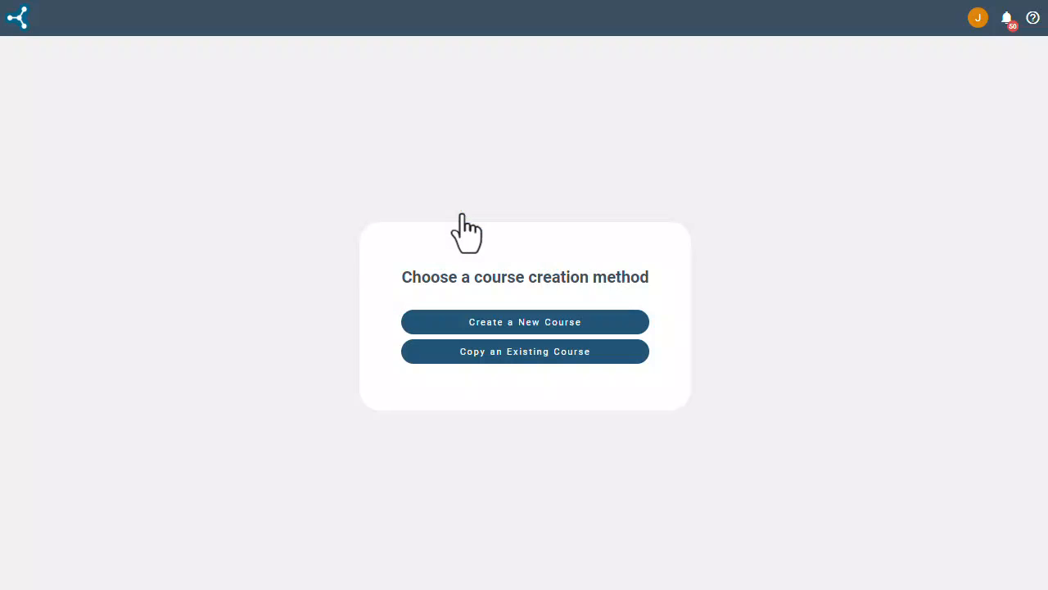
pyautogui.click(515, 328)
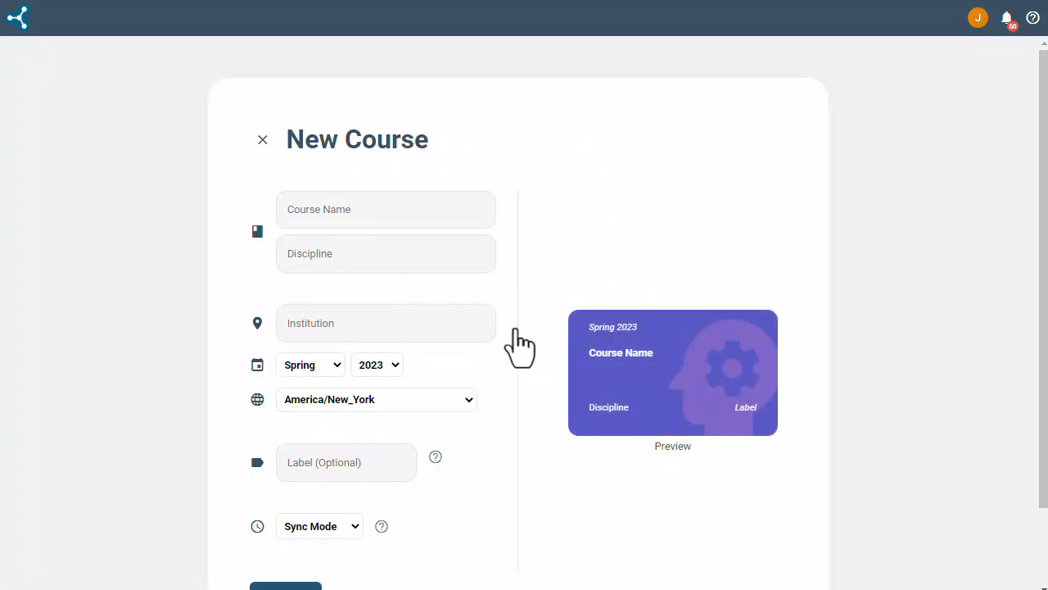
pyautogui.click(415, 209)
pyautogui.write('Canvas Sample')
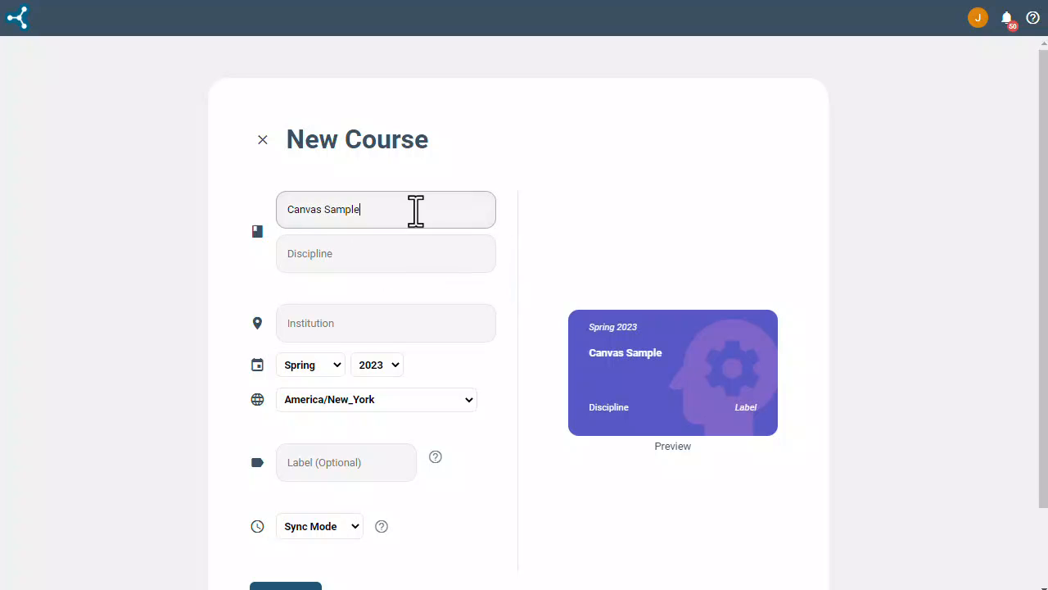
pyautogui.write(' Course')
pyautogui.click(414, 253)
pyautogui.write('Ps')
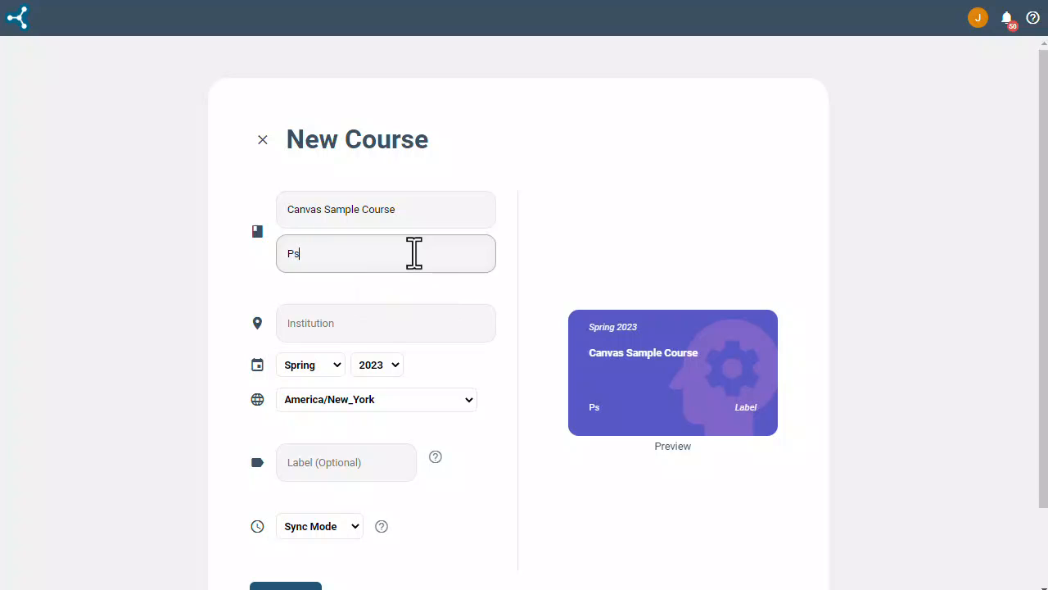
pyautogui.write('ychology')
# Step: Set the new course's institution to "University of Peerceptiv" and its label to "Section A3"
pyautogui.click(401, 323)
pyautogui.write('University of Peerceptiv')
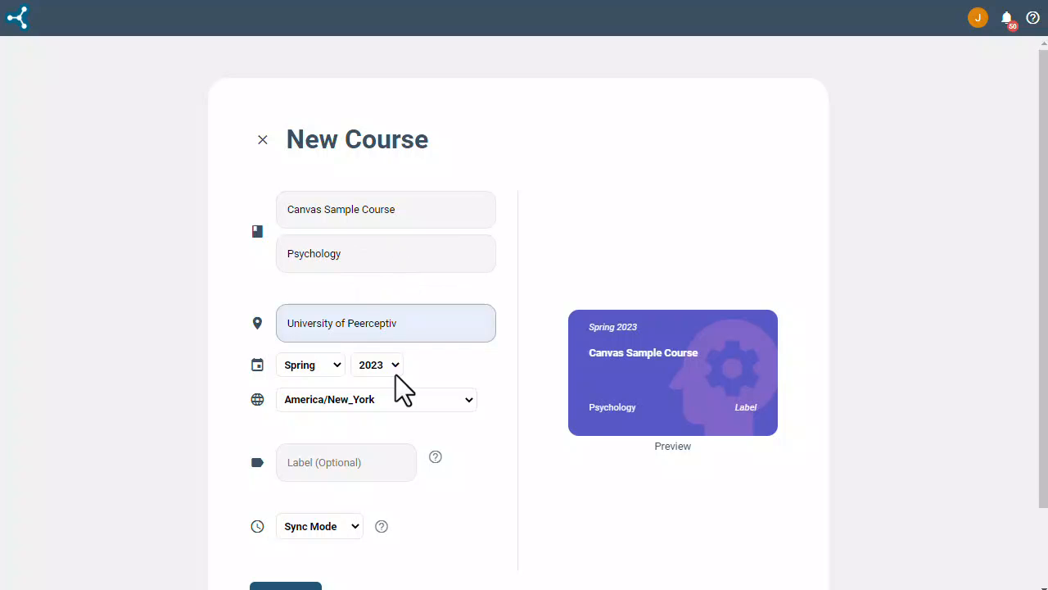
pyautogui.scroll(-2, 538, 368)
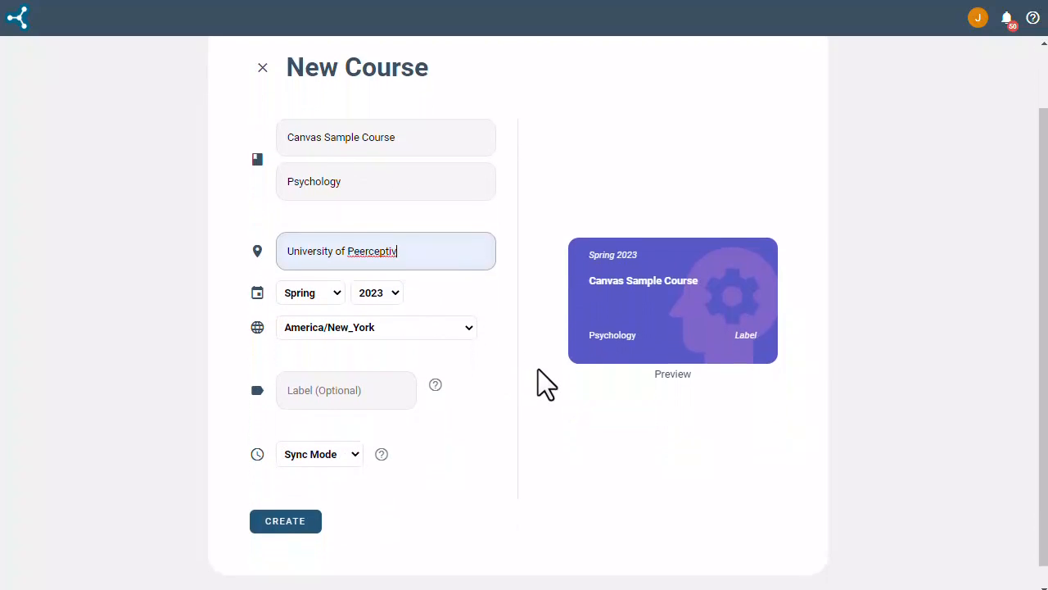
pyautogui.click(372, 390)
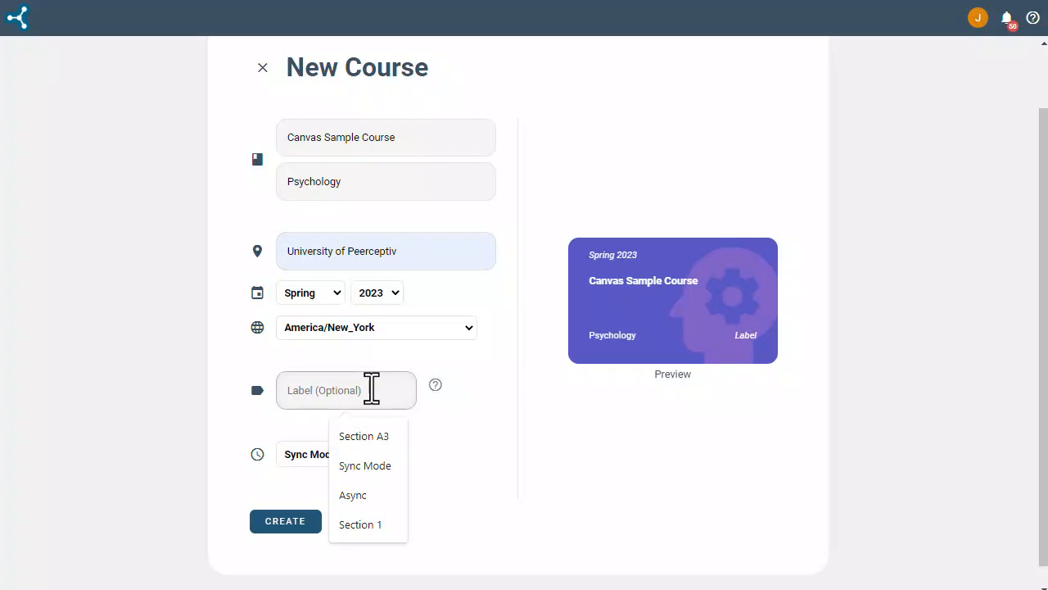
pyautogui.click(371, 432)
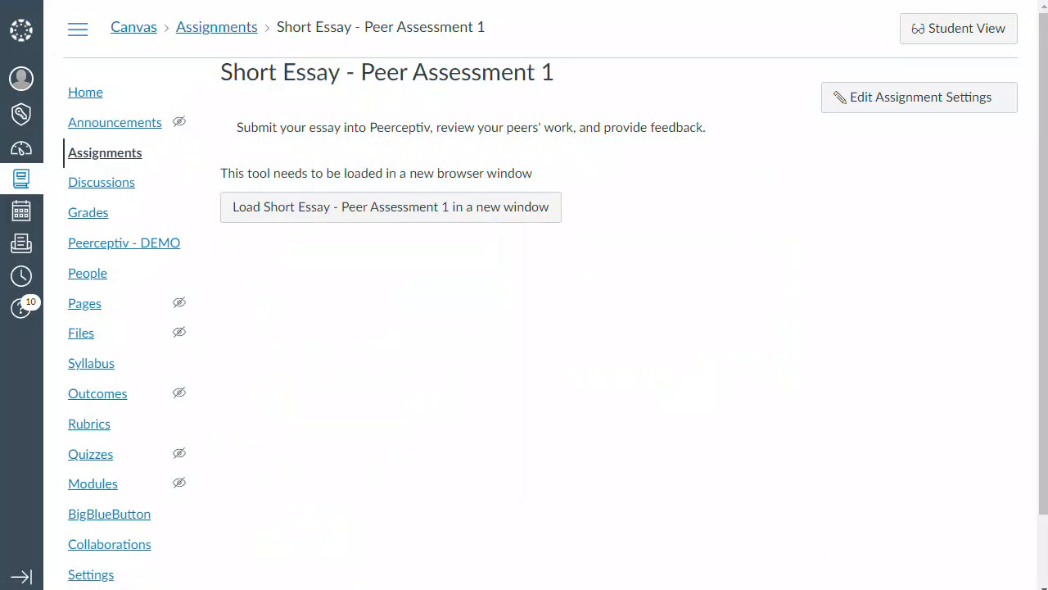
# Step: Launch Short Essay - Peer Assessment 1 from Canvas in Peerceptiv and apply the Individual Peer Assessment standard workflow
pyautogui.click(337, 218)
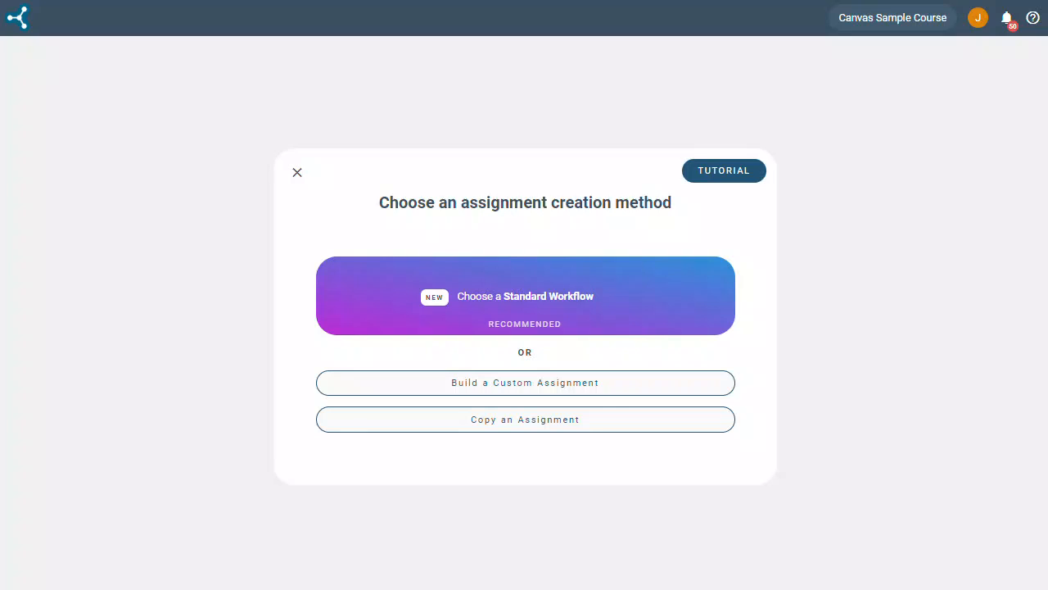
pyautogui.click(653, 309)
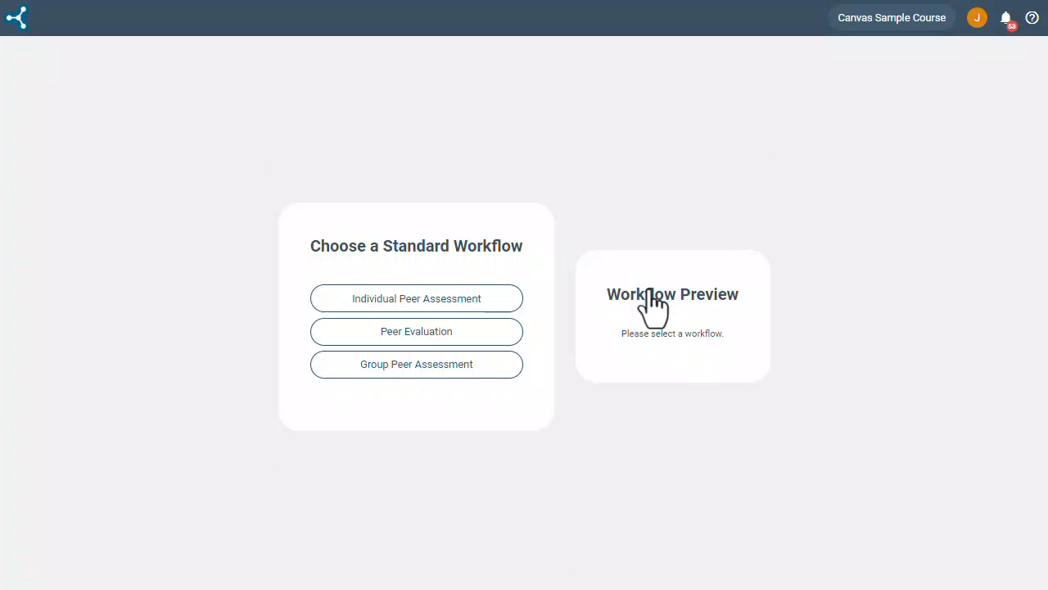
pyautogui.click(479, 305)
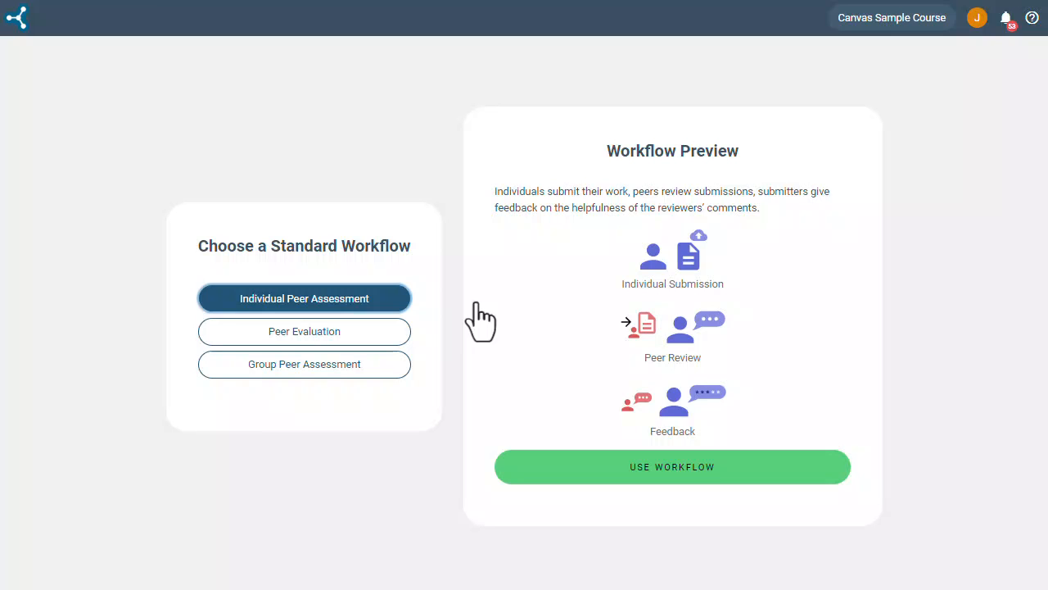
pyautogui.click(589, 465)
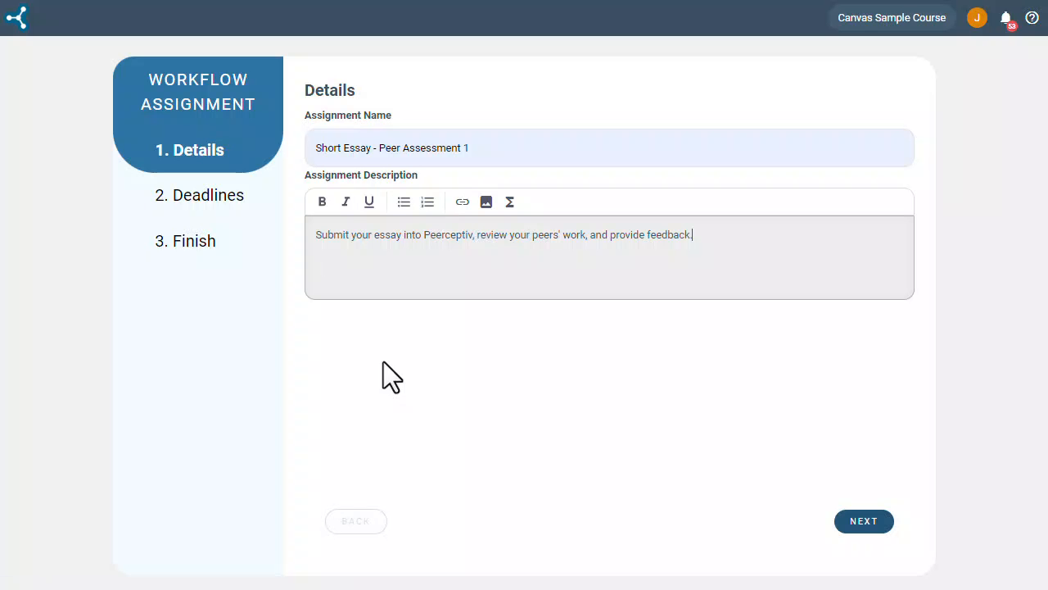
# Step: Set the Submission Phase end date to May 12, 2023 and finish creating the workflow assignment
pyautogui.click(864, 521)
pyautogui.click(654, 258)
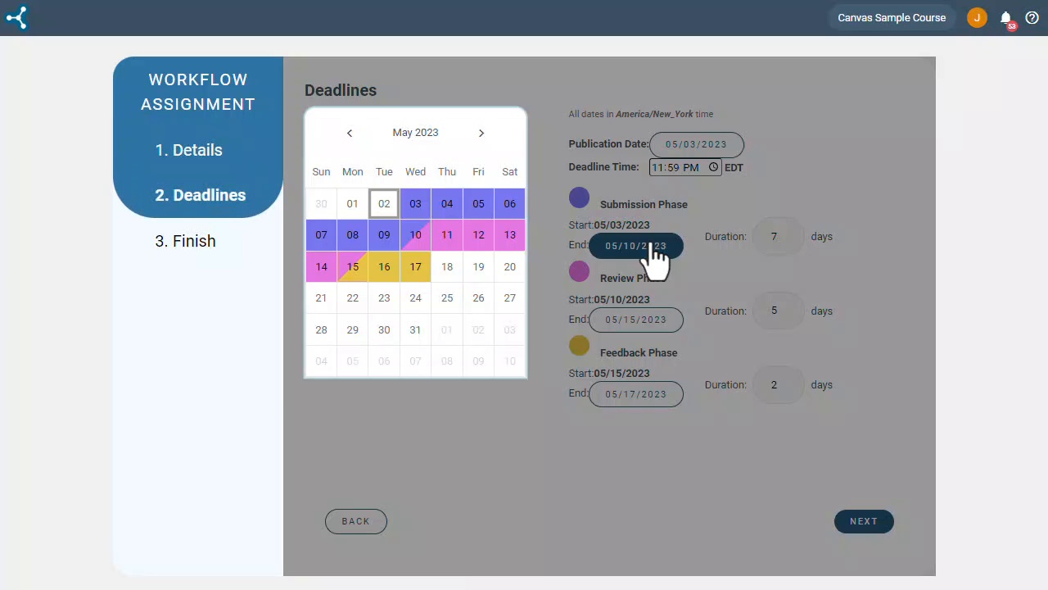
pyautogui.click(478, 236)
pyautogui.click(864, 521)
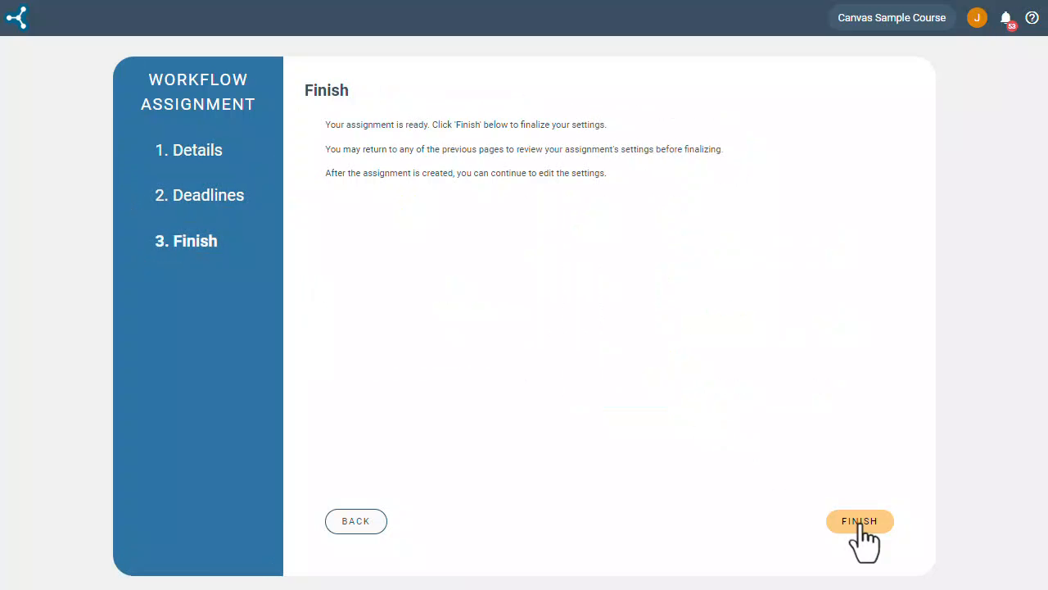
pyautogui.click(860, 521)
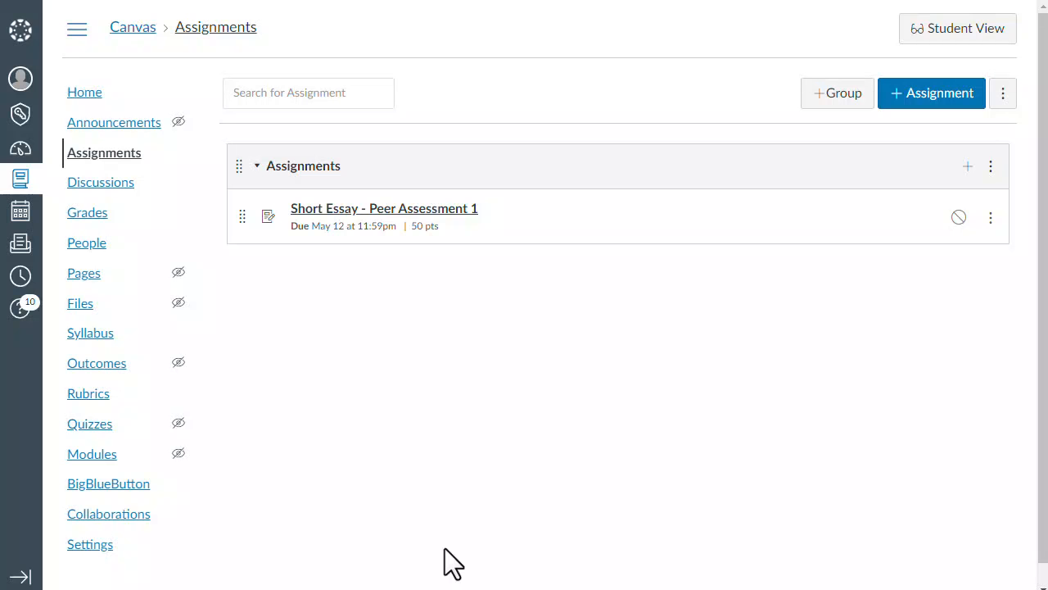
# Step: Add Peerceptiv to the Canvas course navigation directly below Assignments, save the order, and open Peerceptiv from the course navigation
pyautogui.click(95, 549)
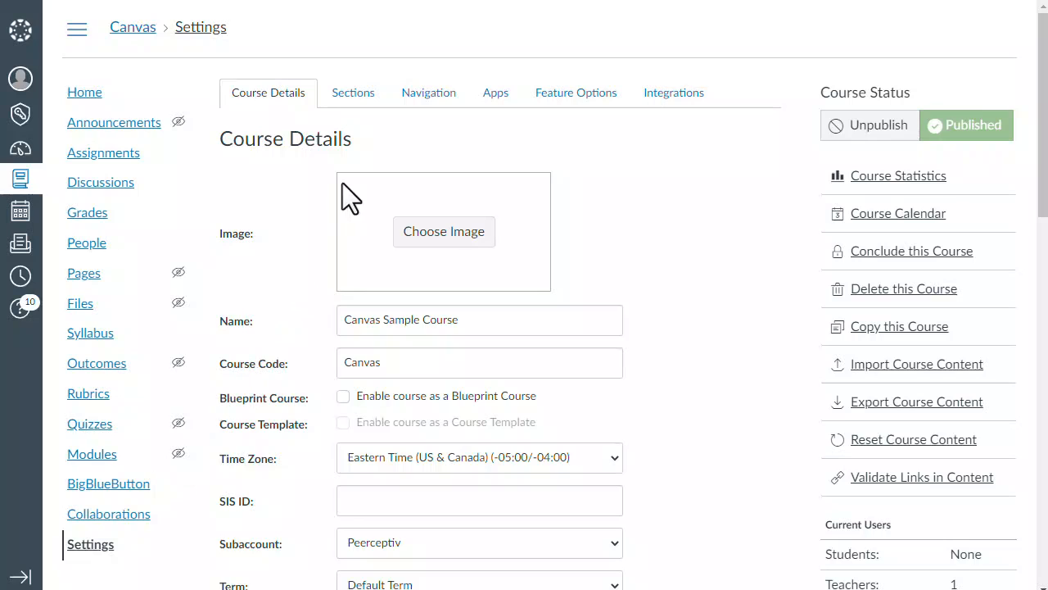
pyautogui.click(434, 94)
pyautogui.scroll(-1, 593, 272)
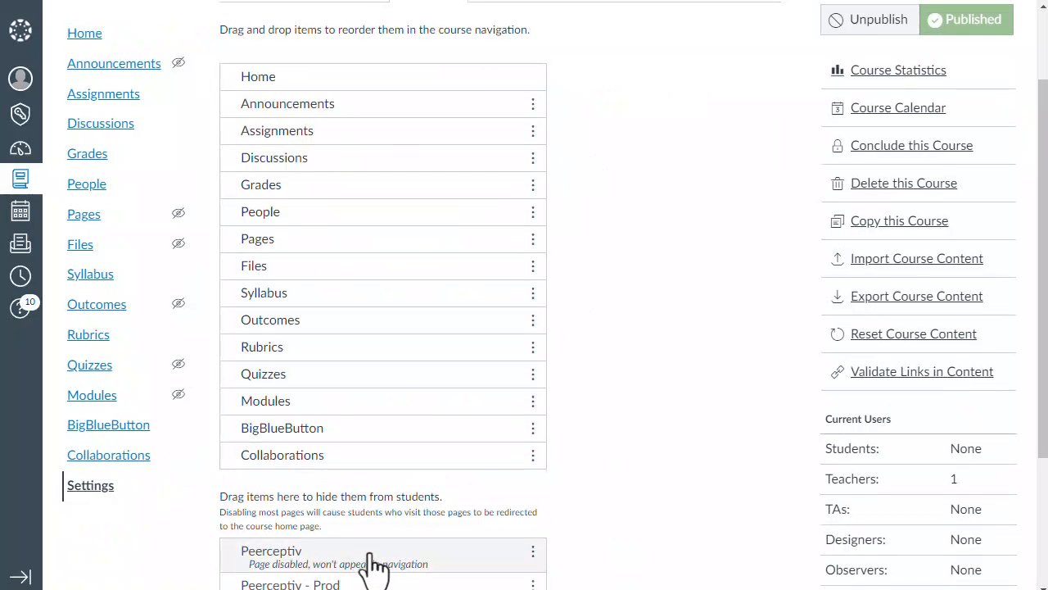
pyautogui.moveTo(369, 562); pyautogui.dragTo(354, 166)
pyautogui.scroll(-2, 424, 434)
pyautogui.click(244, 546)
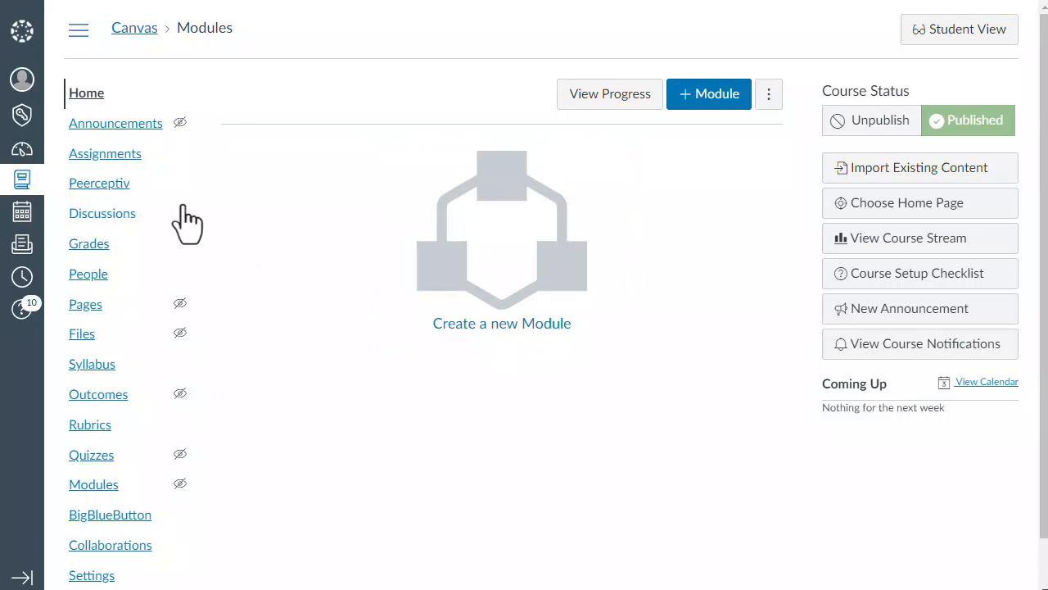
pyautogui.click(99, 197)
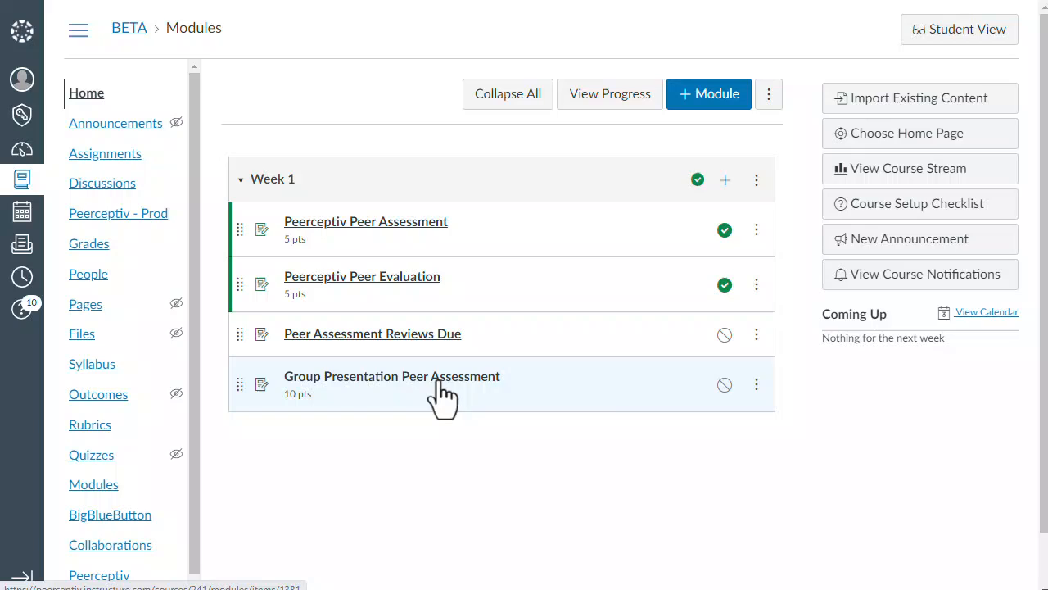
# Step: Open Group Presentation Peer Assessment from the BETA course's Week 1 module and launch it in Peerceptiv
pyautogui.click(437, 383)
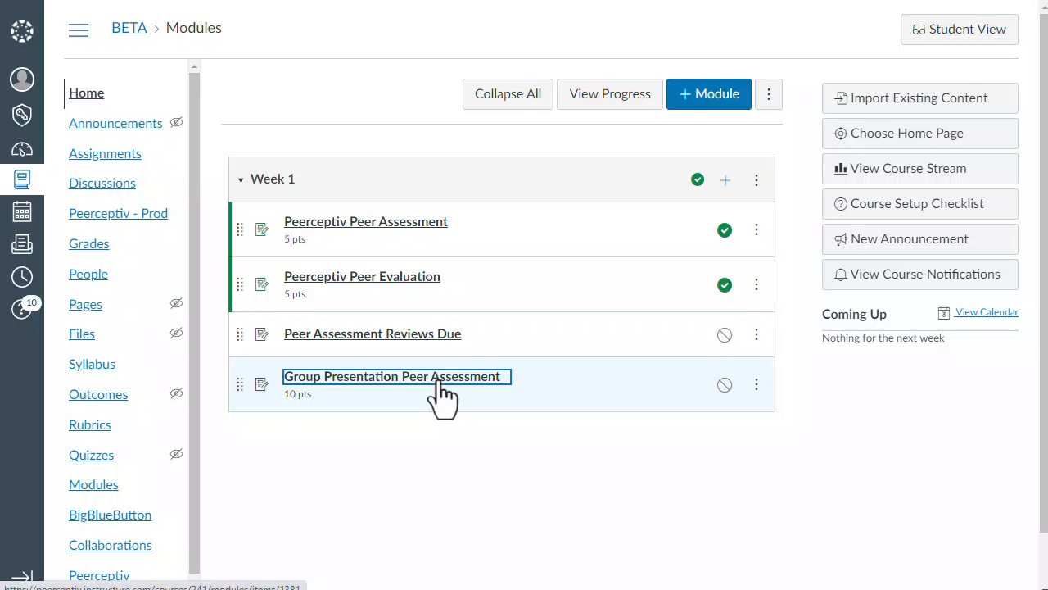
pyautogui.click(390, 159)
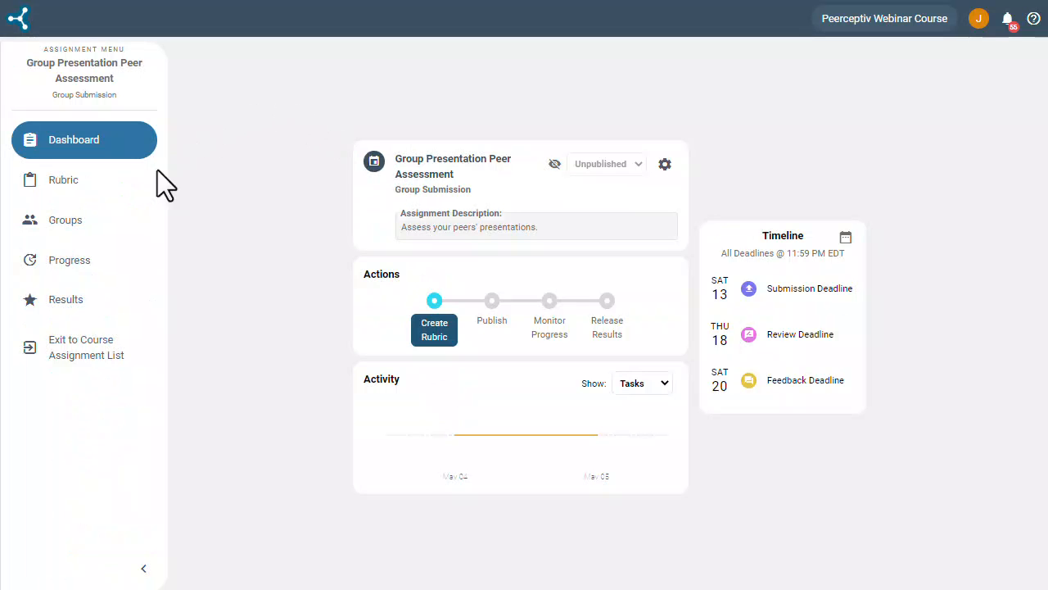
pyautogui.click(102, 221)
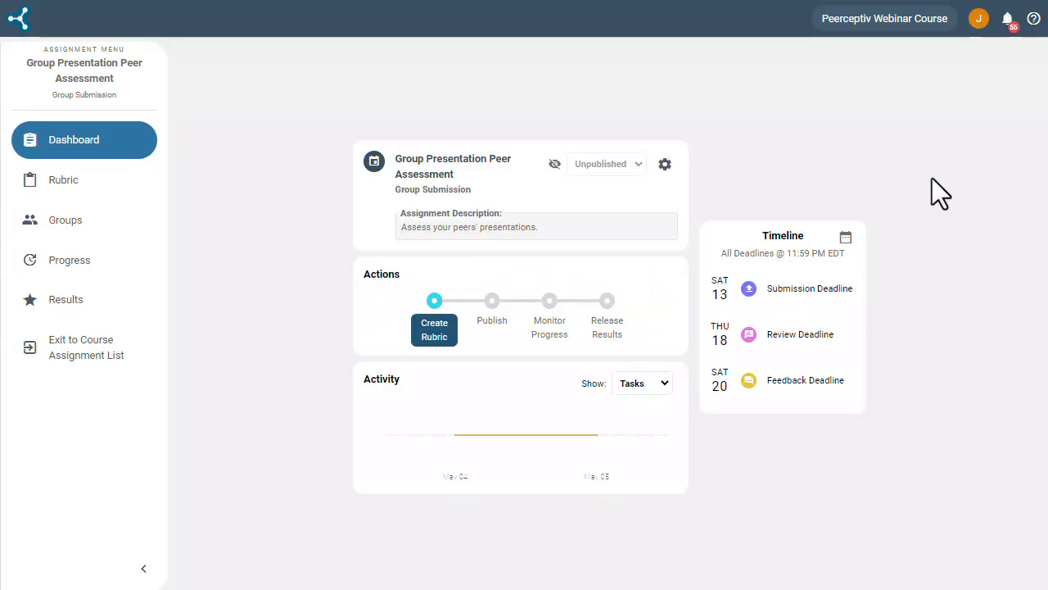
# Step: Examine the course-level options of Peerceptiv Webinar Course and the student progress for Group Presentation Peer Assessment
pyautogui.click(909, 26)
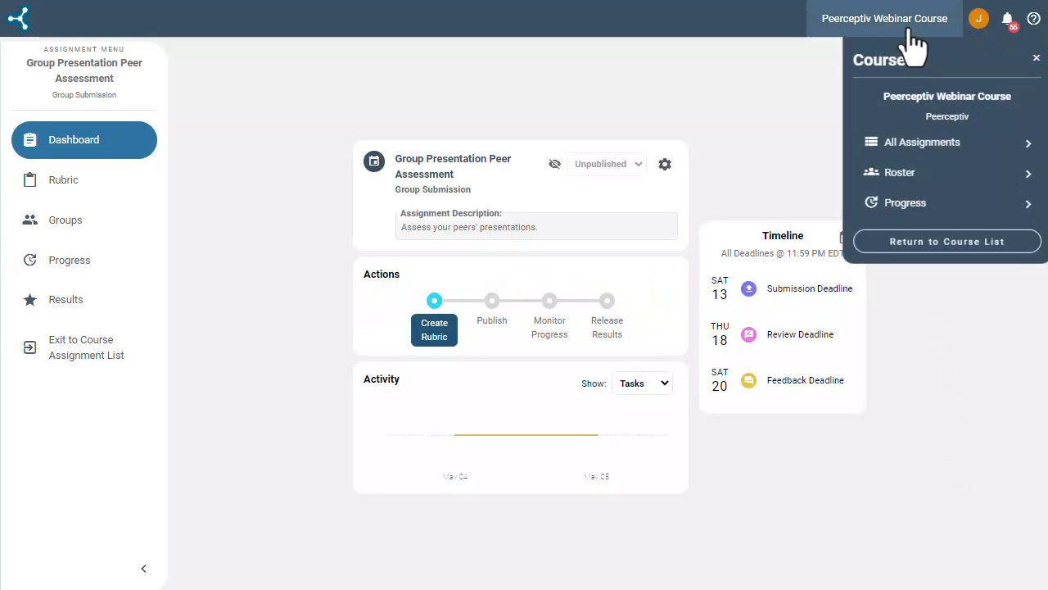
pyautogui.click(943, 184)
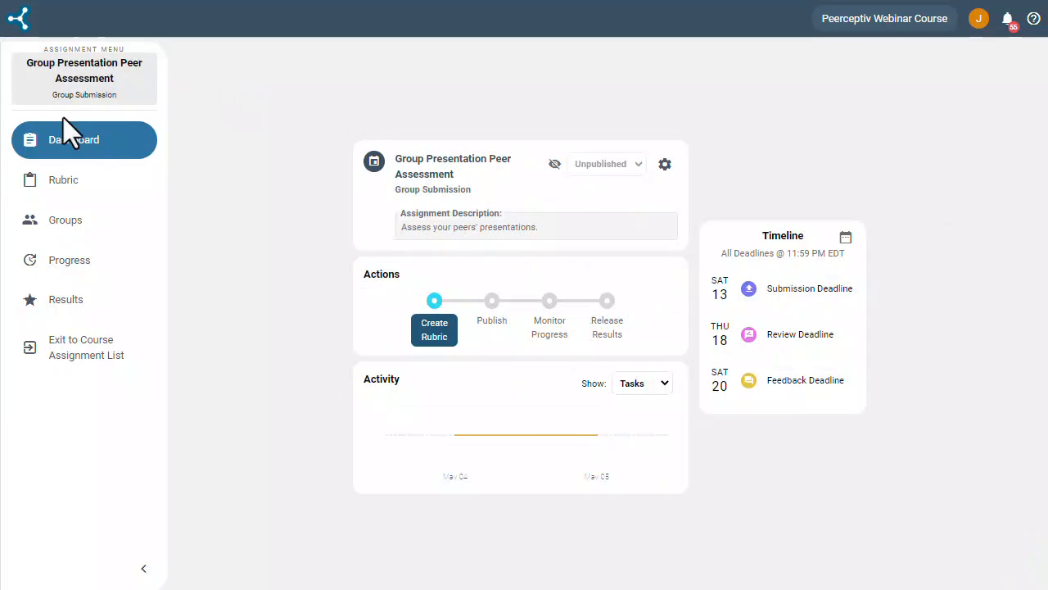
pyautogui.click(104, 265)
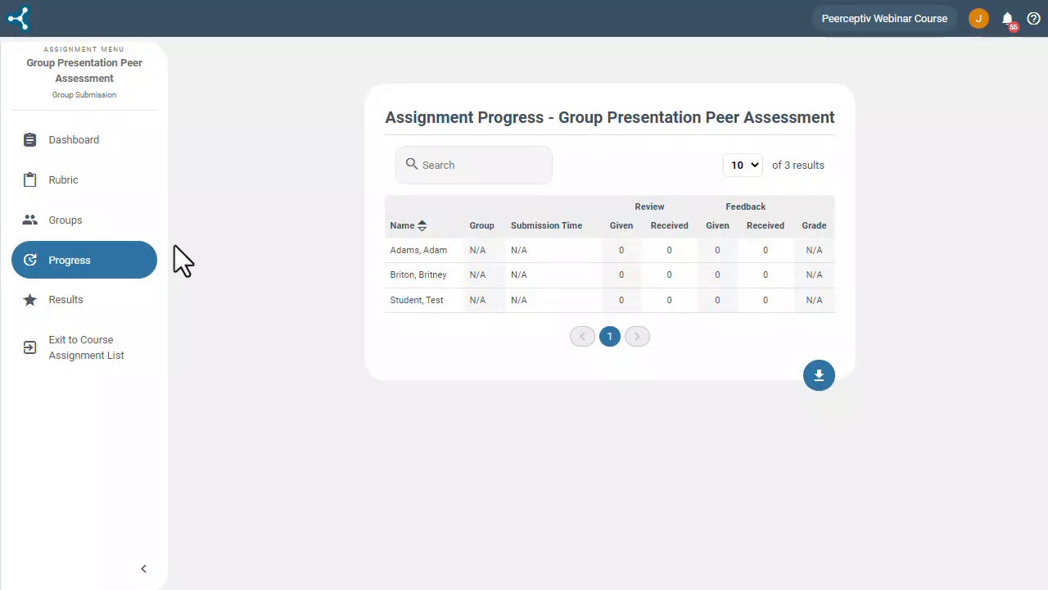
# Step: Sync the assignment's groups from Canvas using the Group Sync Test Set category
pyautogui.click(129, 240)
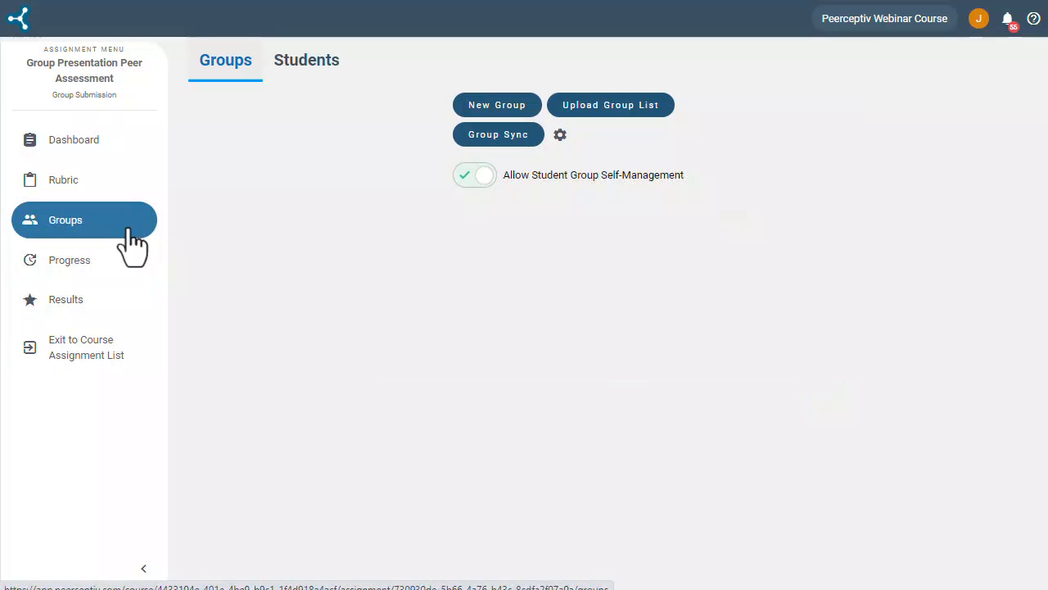
pyautogui.click(508, 143)
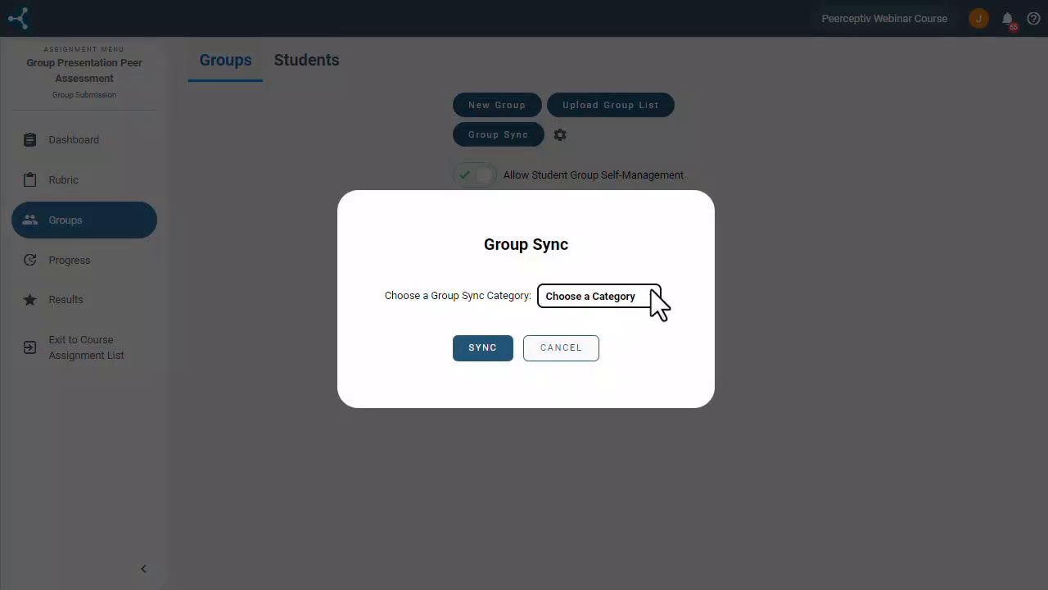
pyautogui.click(652, 291)
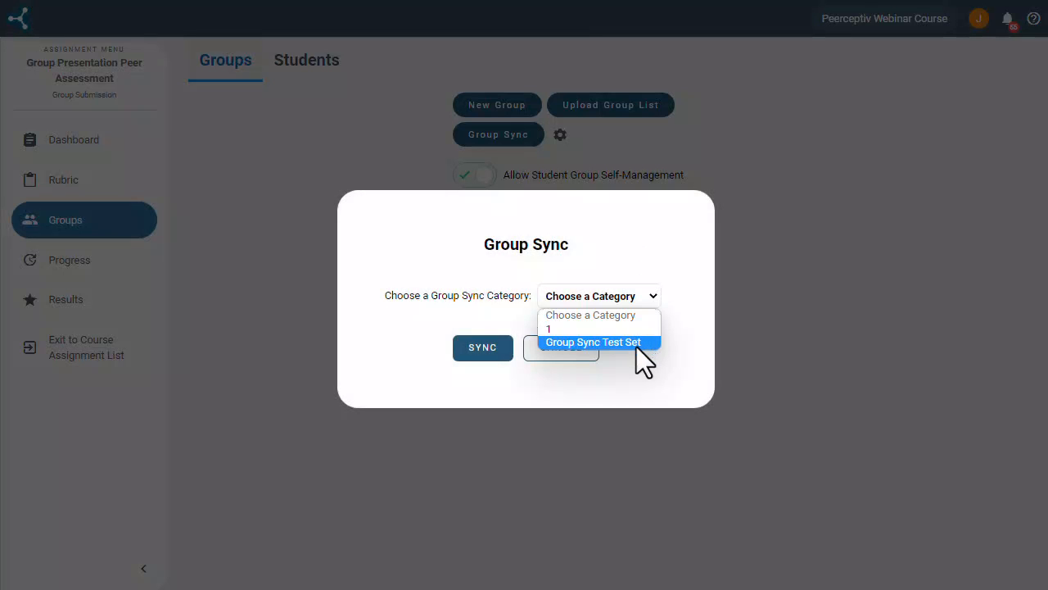
pyautogui.click(636, 342)
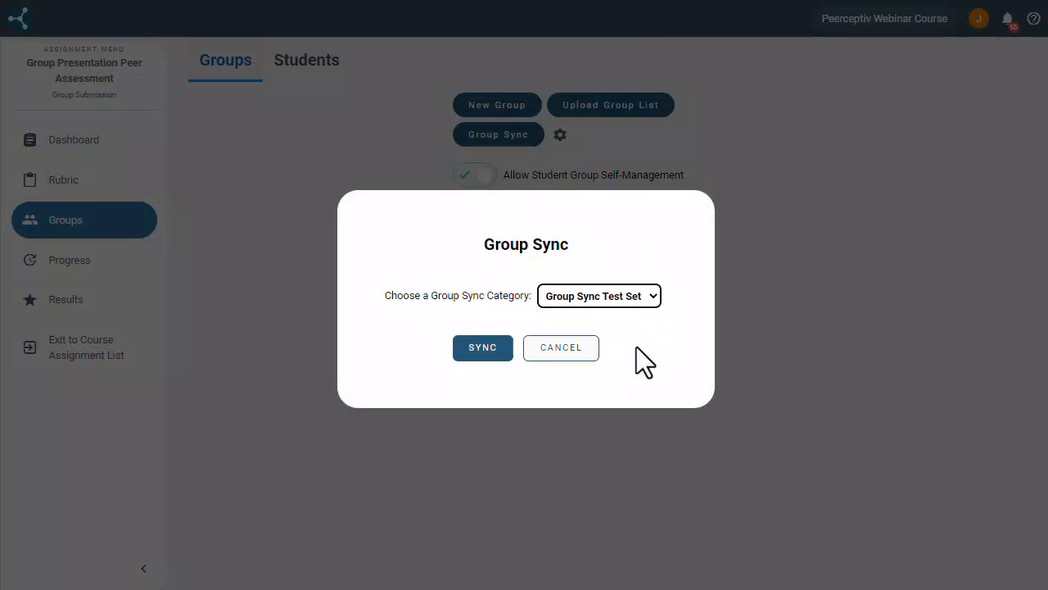
pyautogui.click(483, 347)
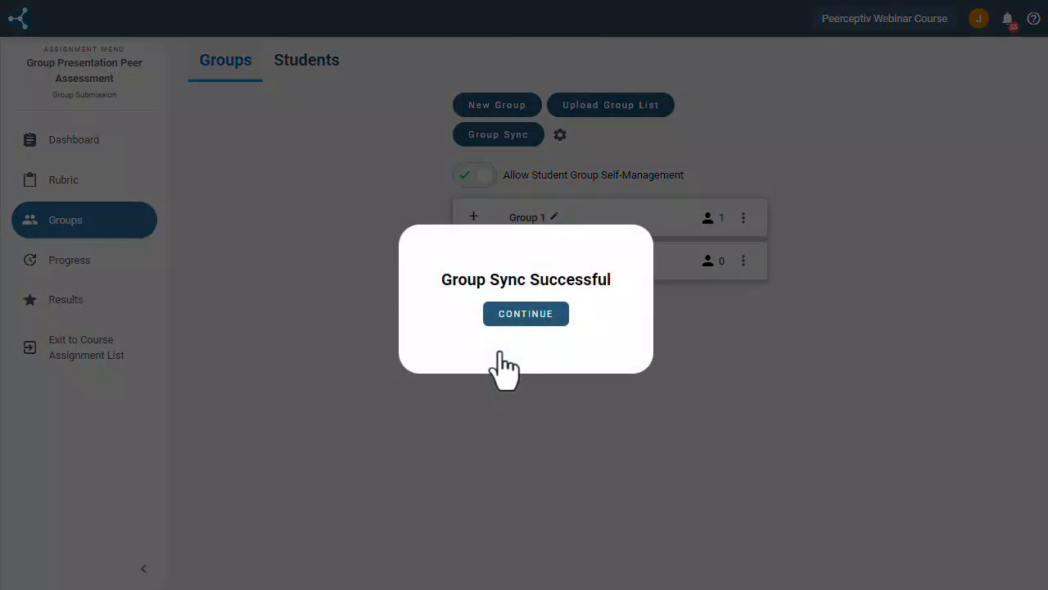
pyautogui.click(509, 327)
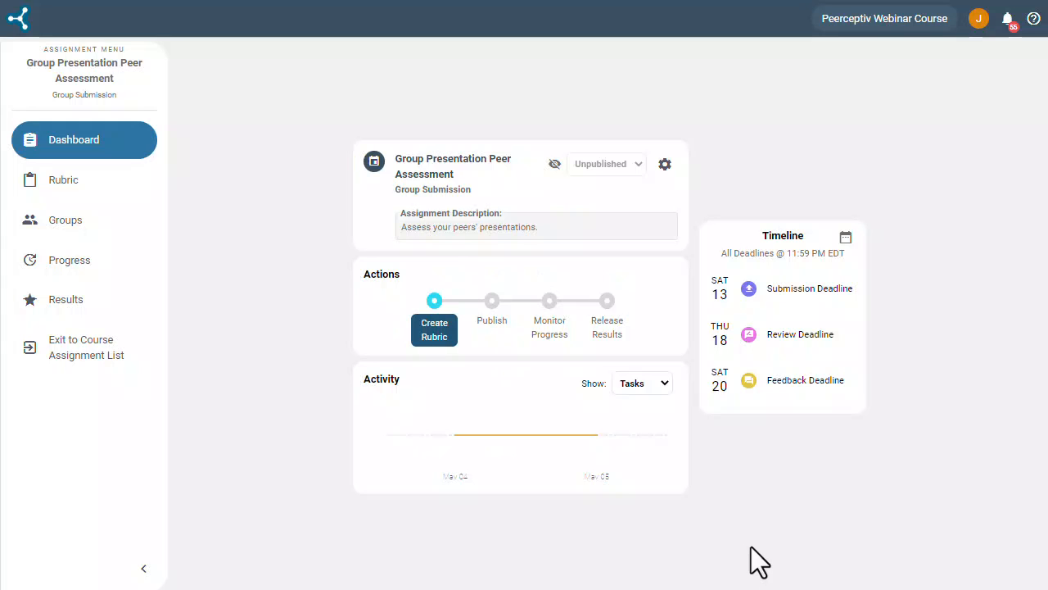
pyautogui.click(665, 166)
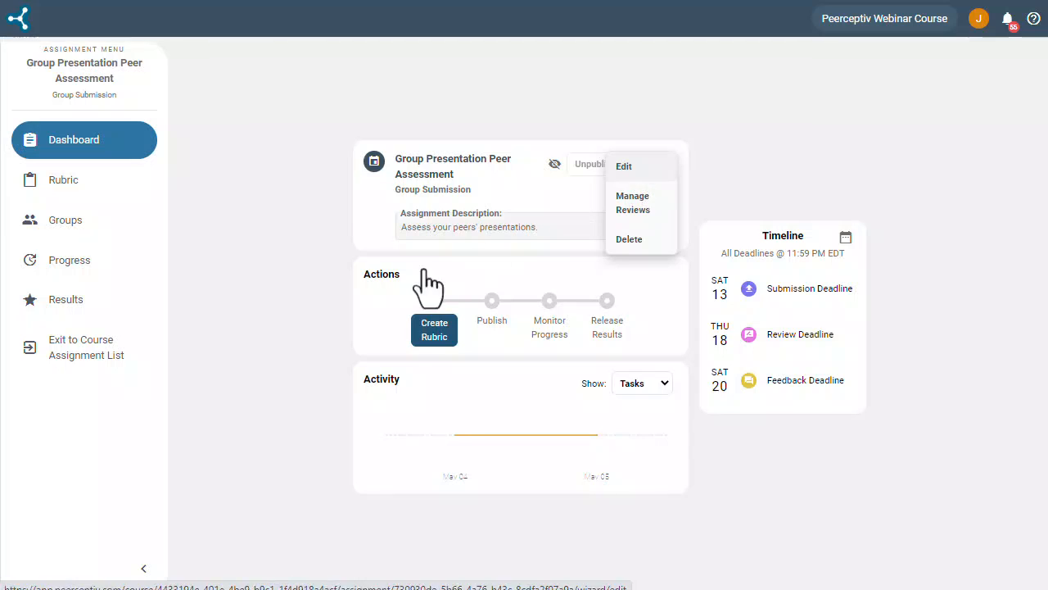
pyautogui.click(374, 304)
pyautogui.click(123, 195)
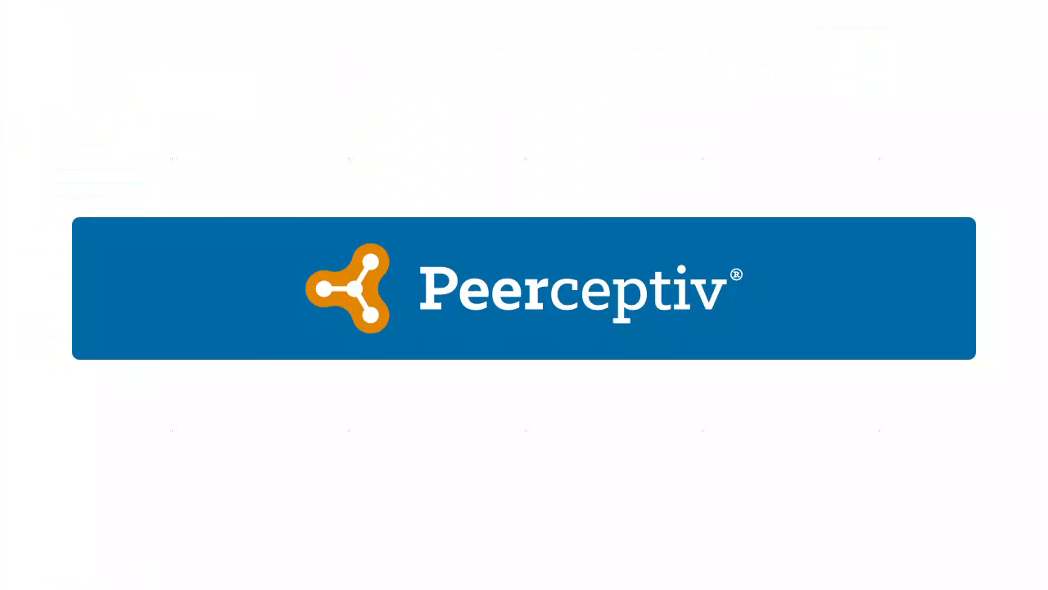